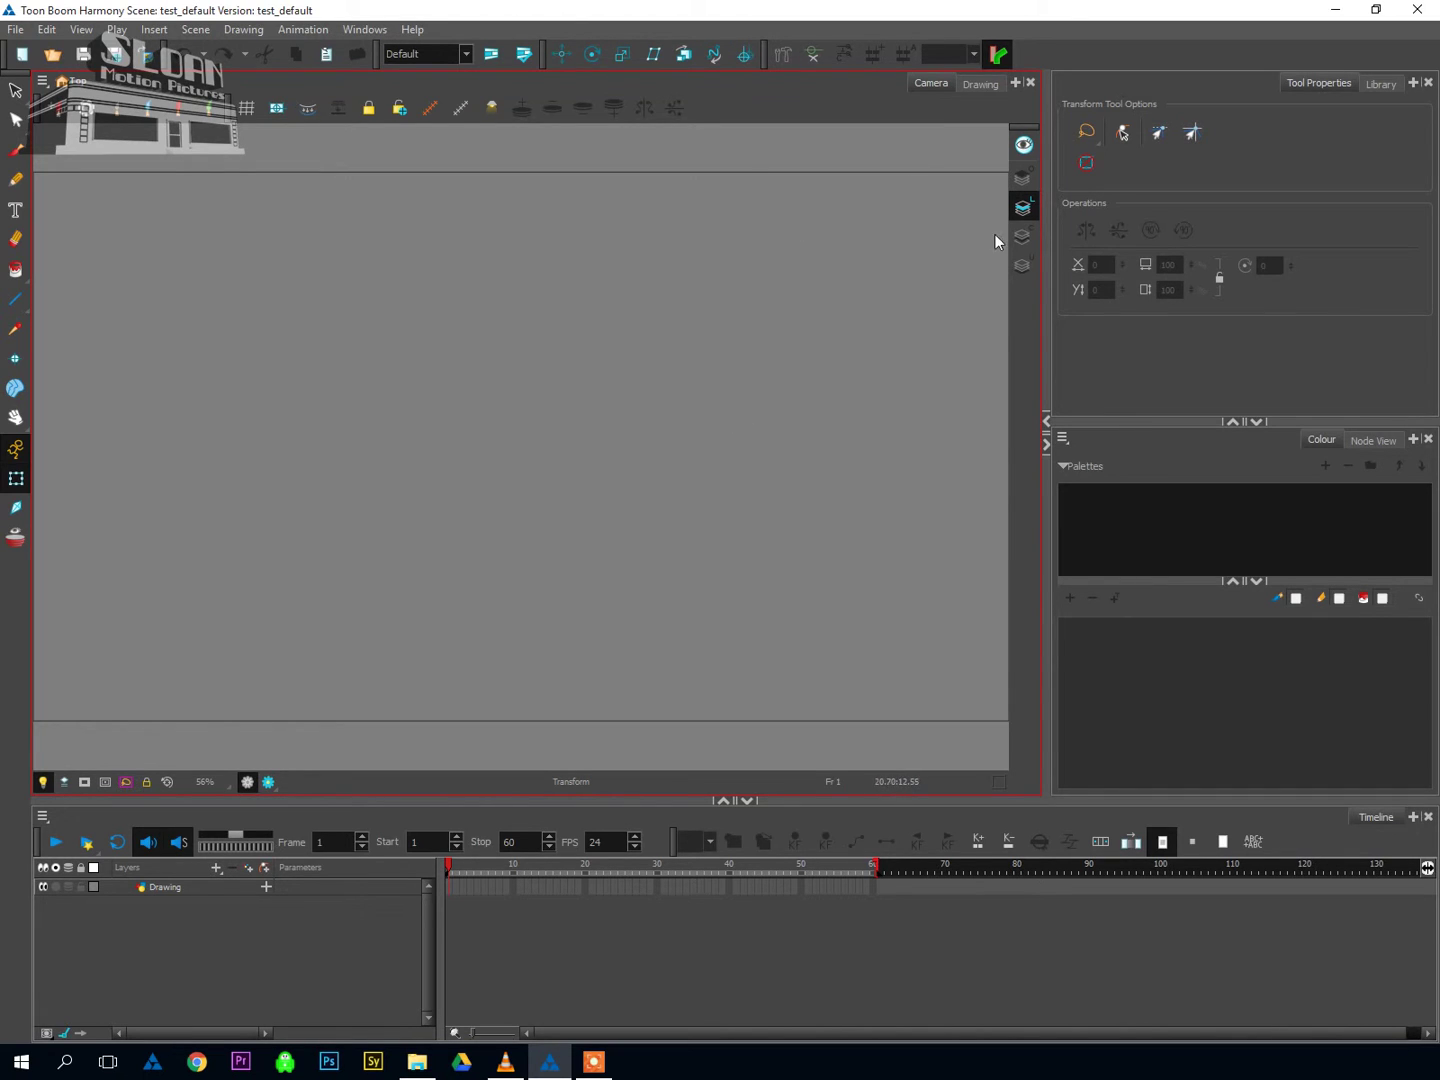
Dock the Timeline above the Camera view and enlarge the Camera view to take most of the height
{"action": "left_click", "coordinate": [941, 999]}
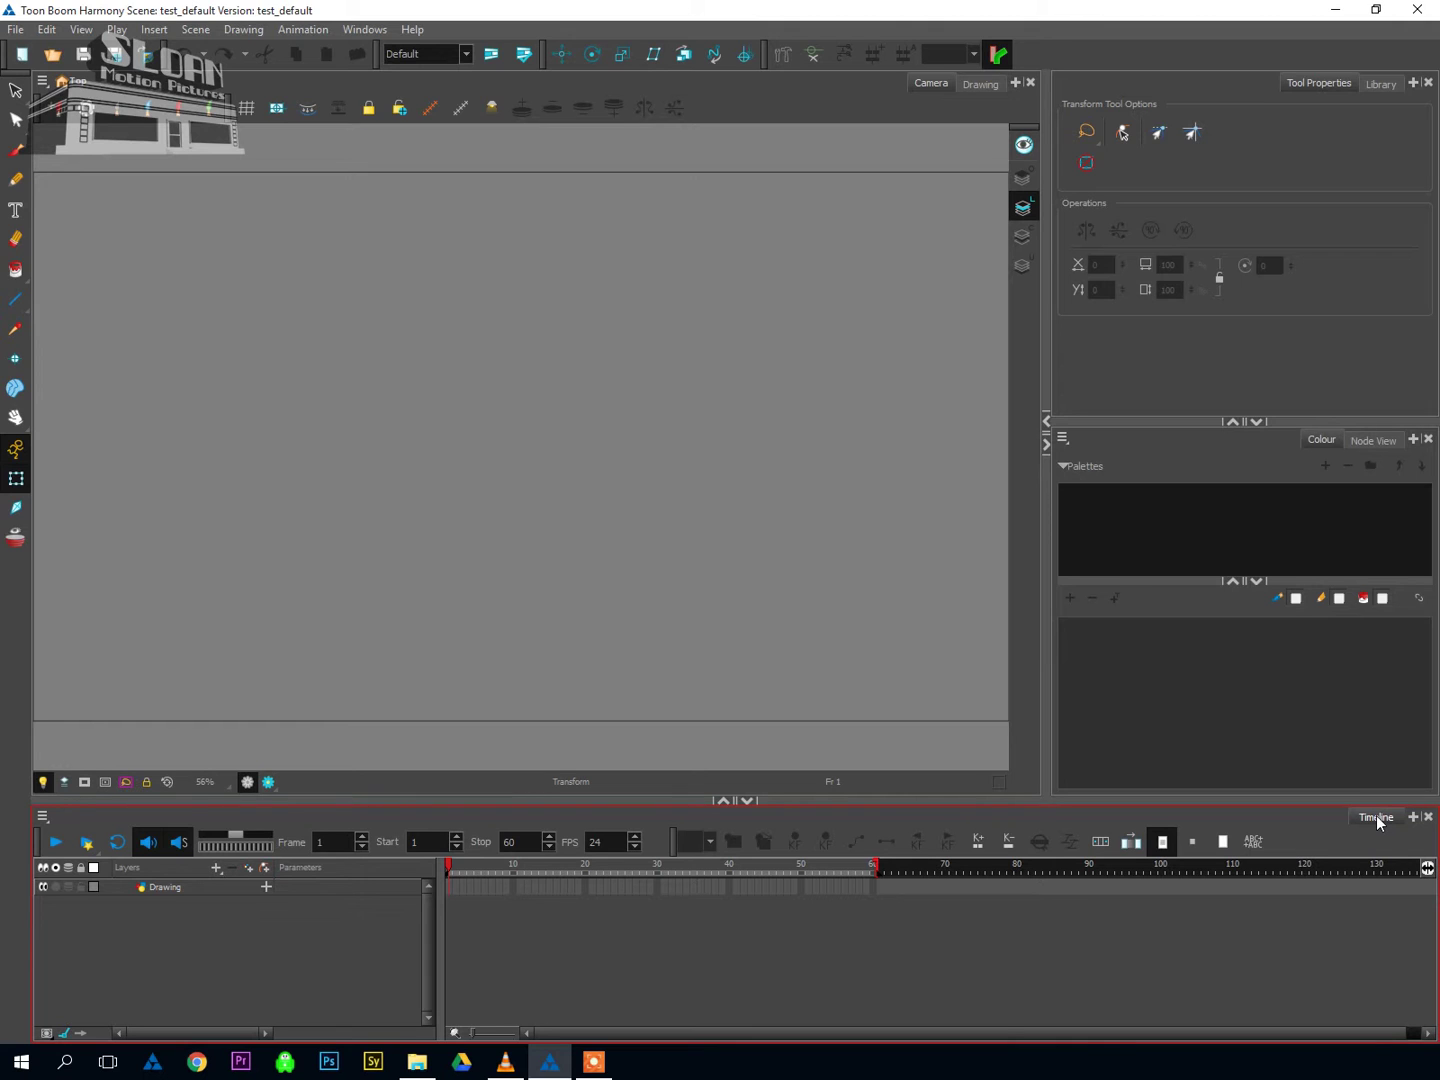
{"action": "left_click_drag", "start_coordinate": [1376, 815], "coordinate": [481, 82]}
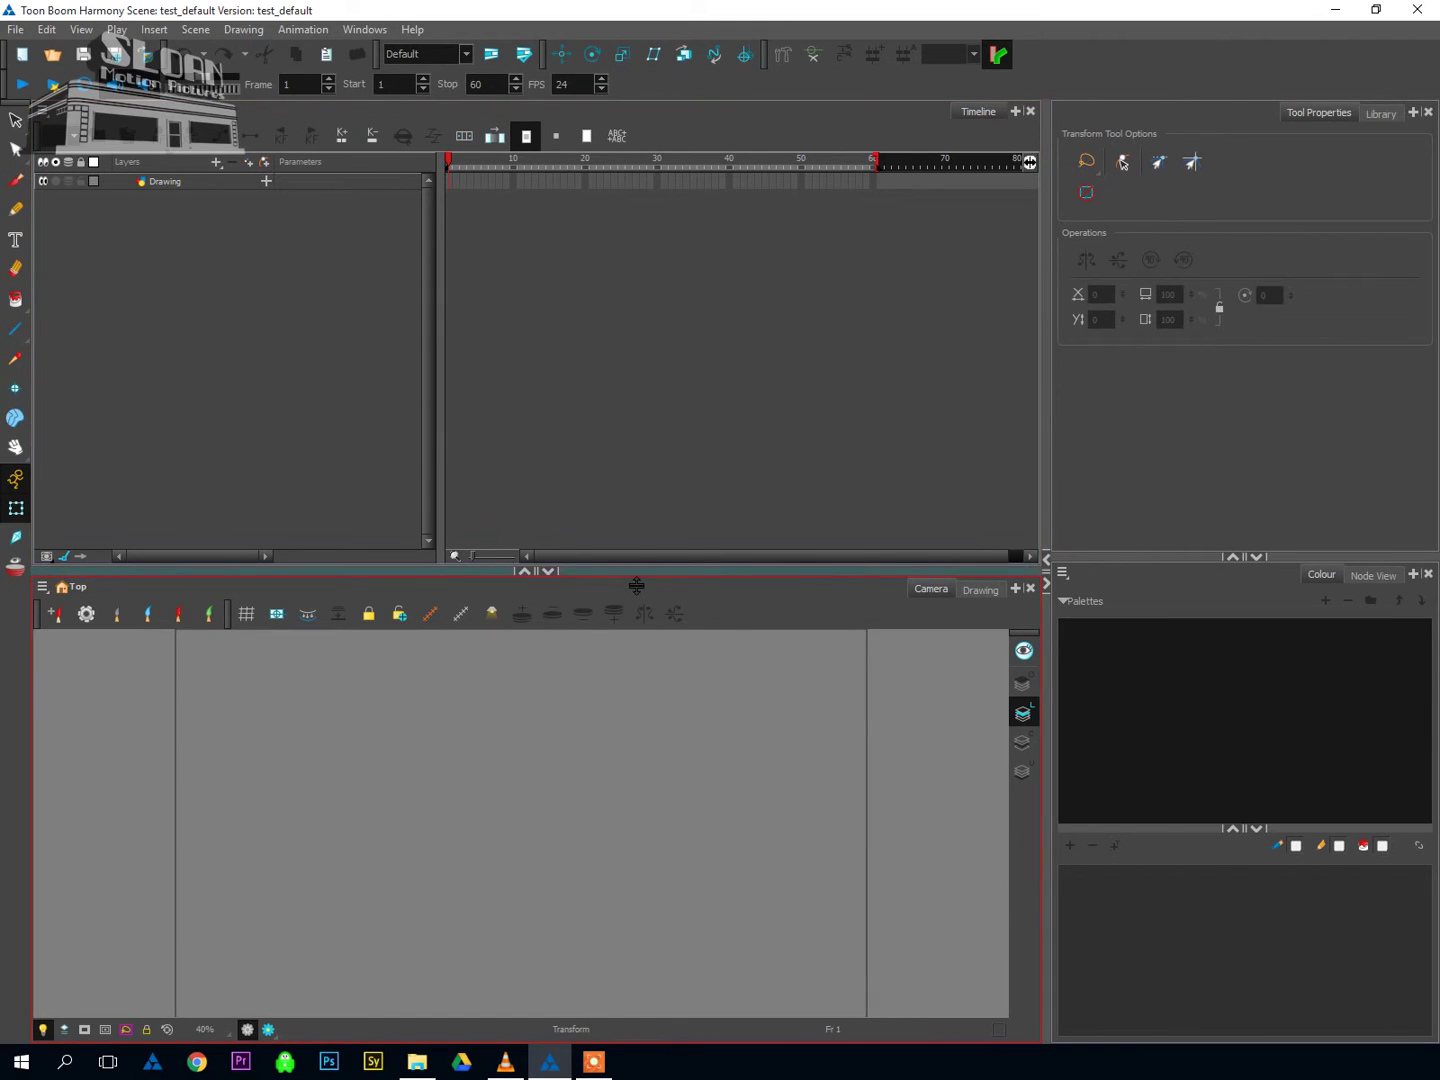
{"action": "left_click_drag", "start_coordinate": [633, 574], "coordinate": [664, 313]}
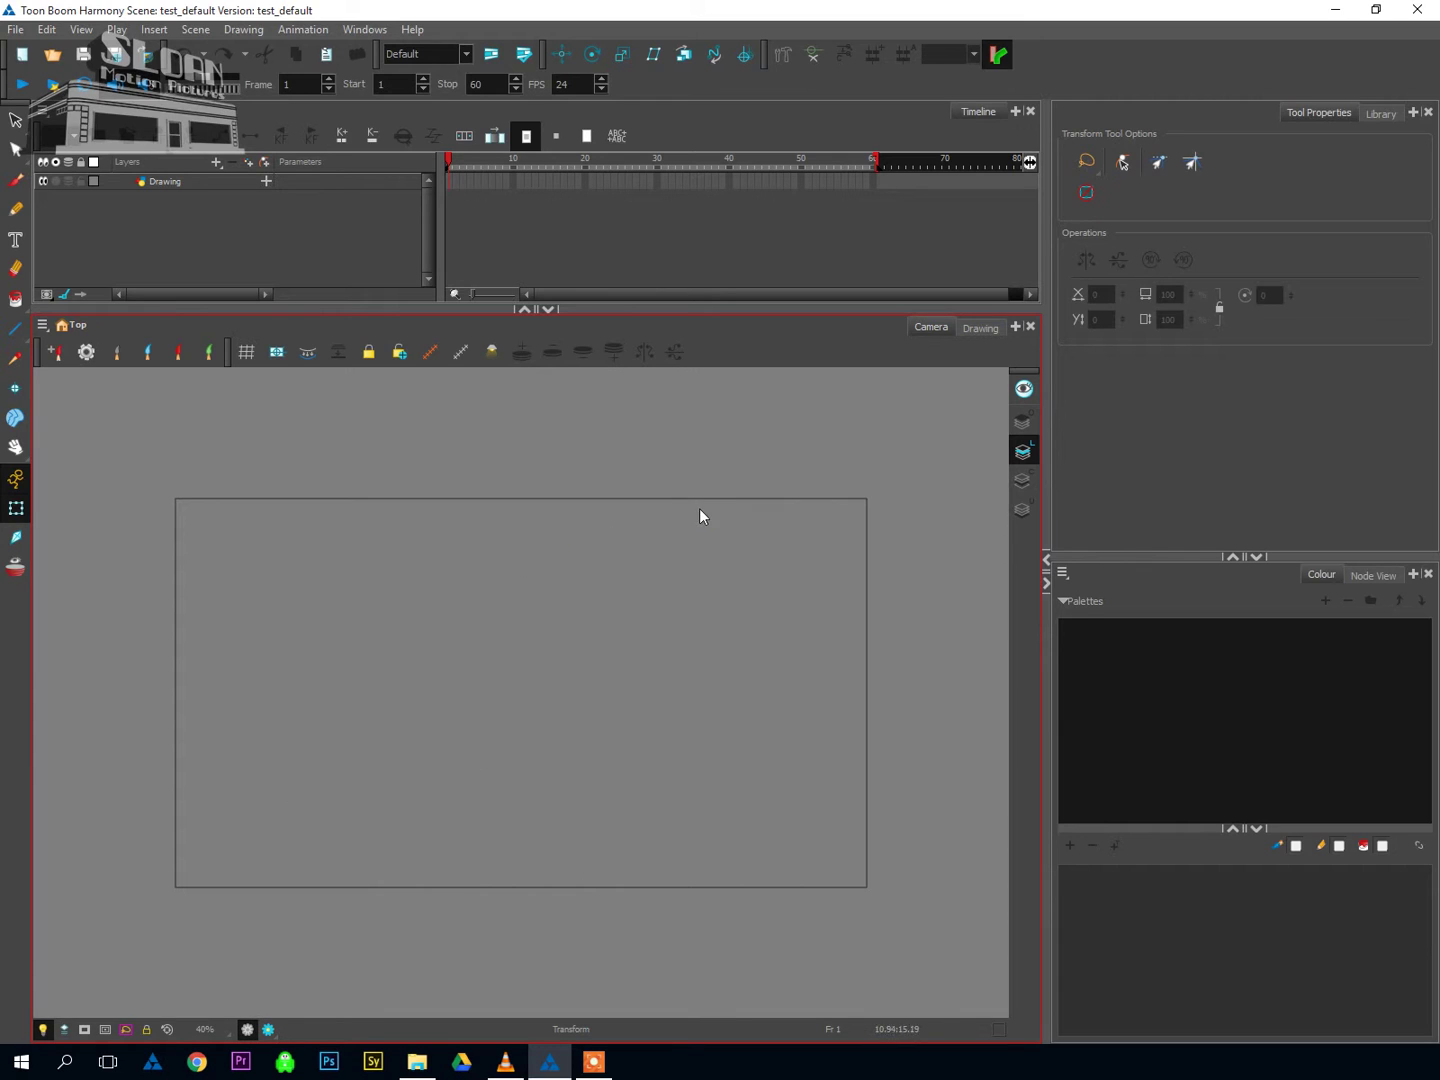
Move the Node View from the lower-right panel into the main panel beside Camera and Drawing, leaving Camera showing
{"action": "left_click", "coordinate": [978, 328]}
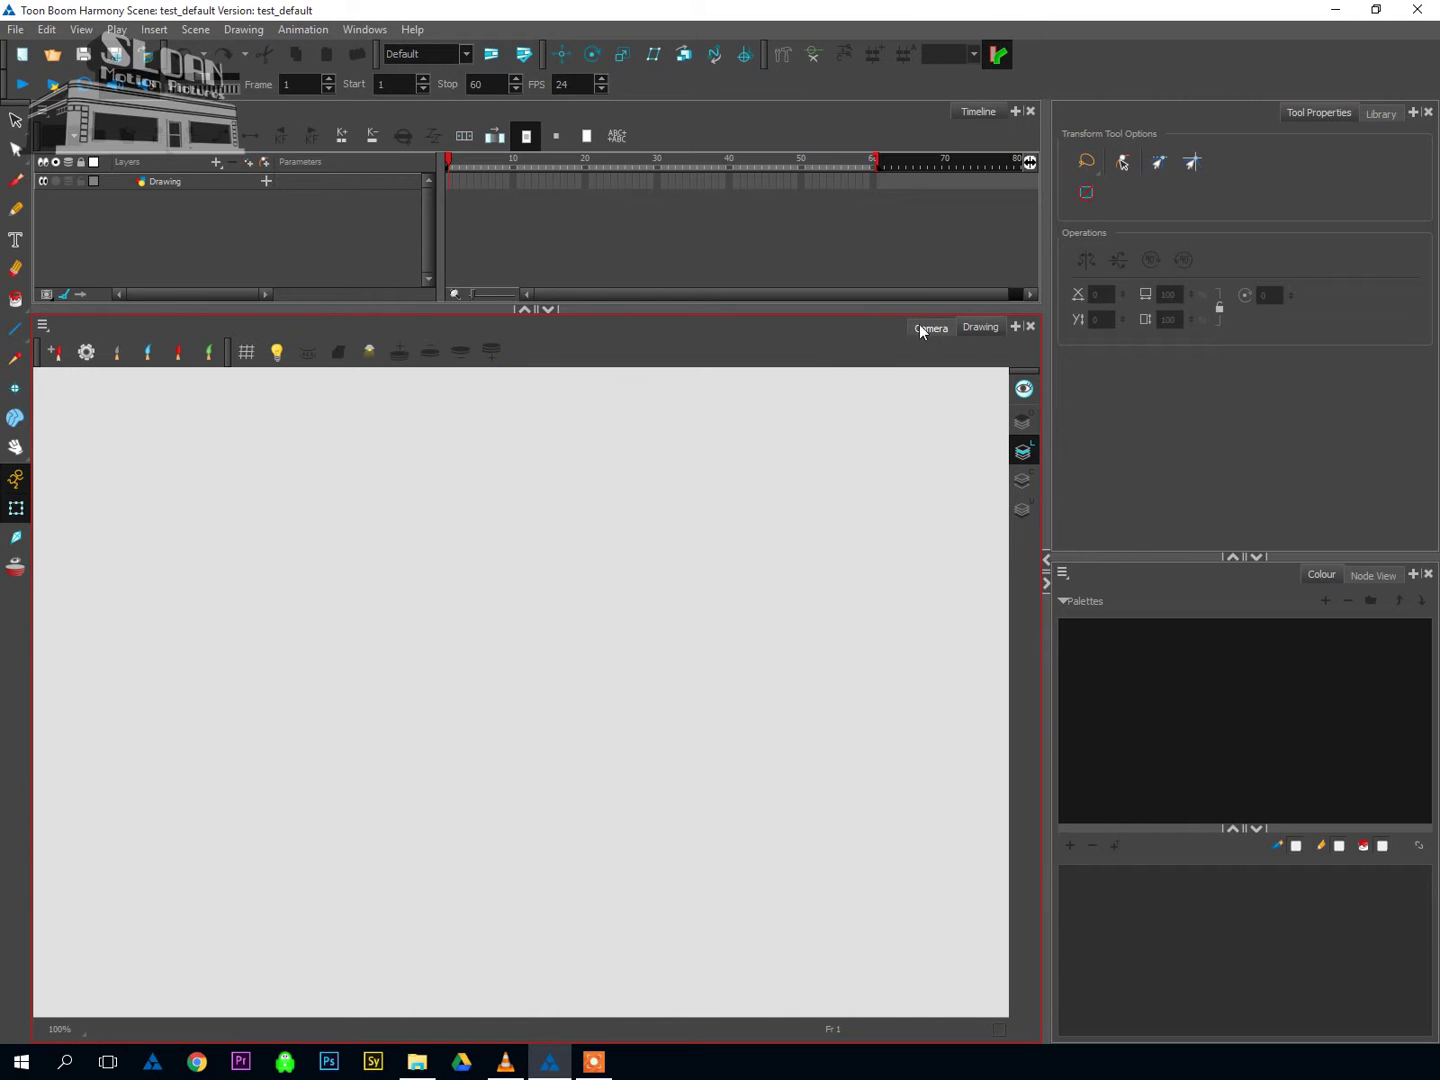
{"action": "left_click", "coordinate": [930, 330]}
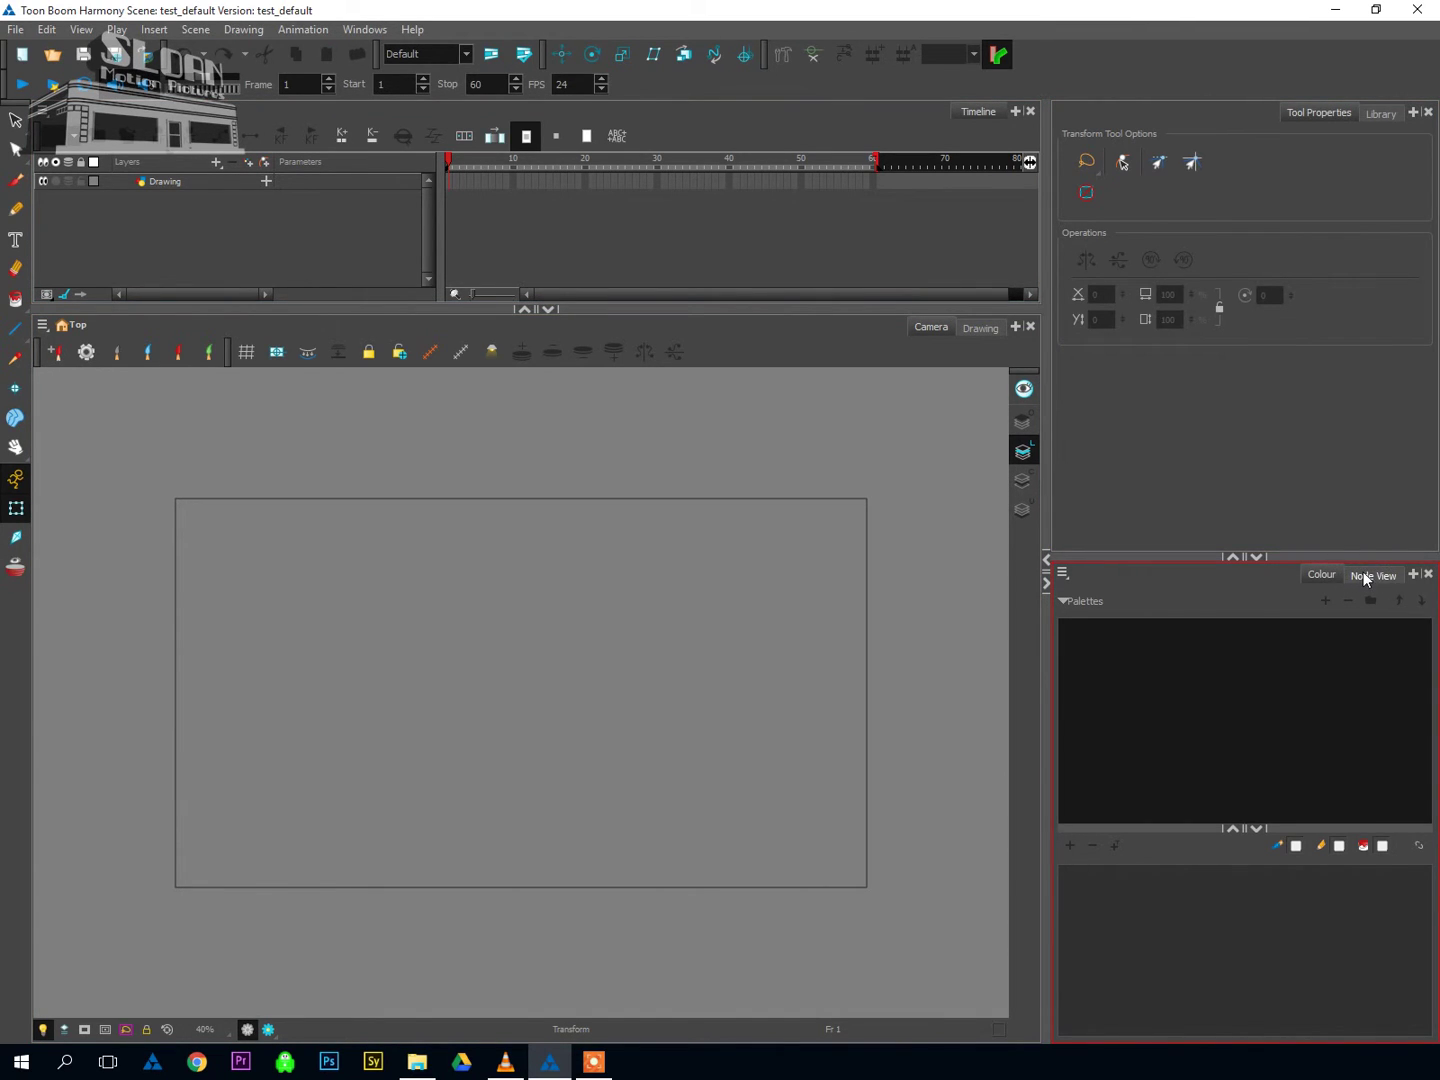
{"action": "left_click", "coordinate": [1381, 577]}
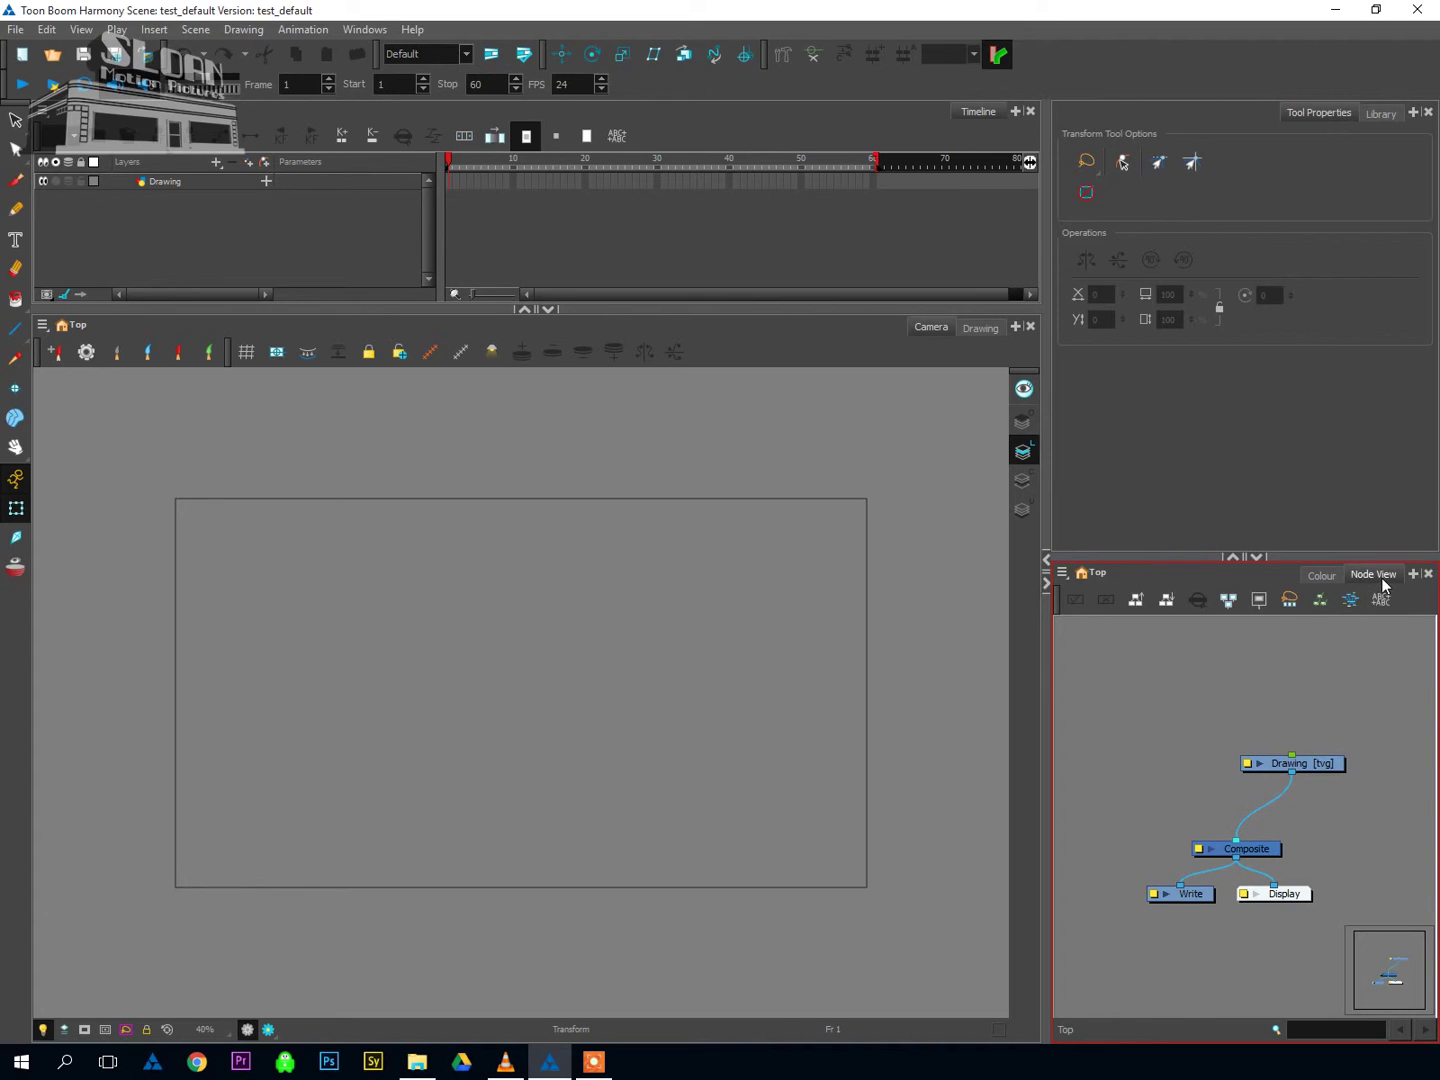
{"action": "left_click_drag", "start_coordinate": [1368, 583], "coordinate": [968, 328]}
{"action": "left_click_drag", "start_coordinate": [948, 327], "coordinate": [949, 326]}
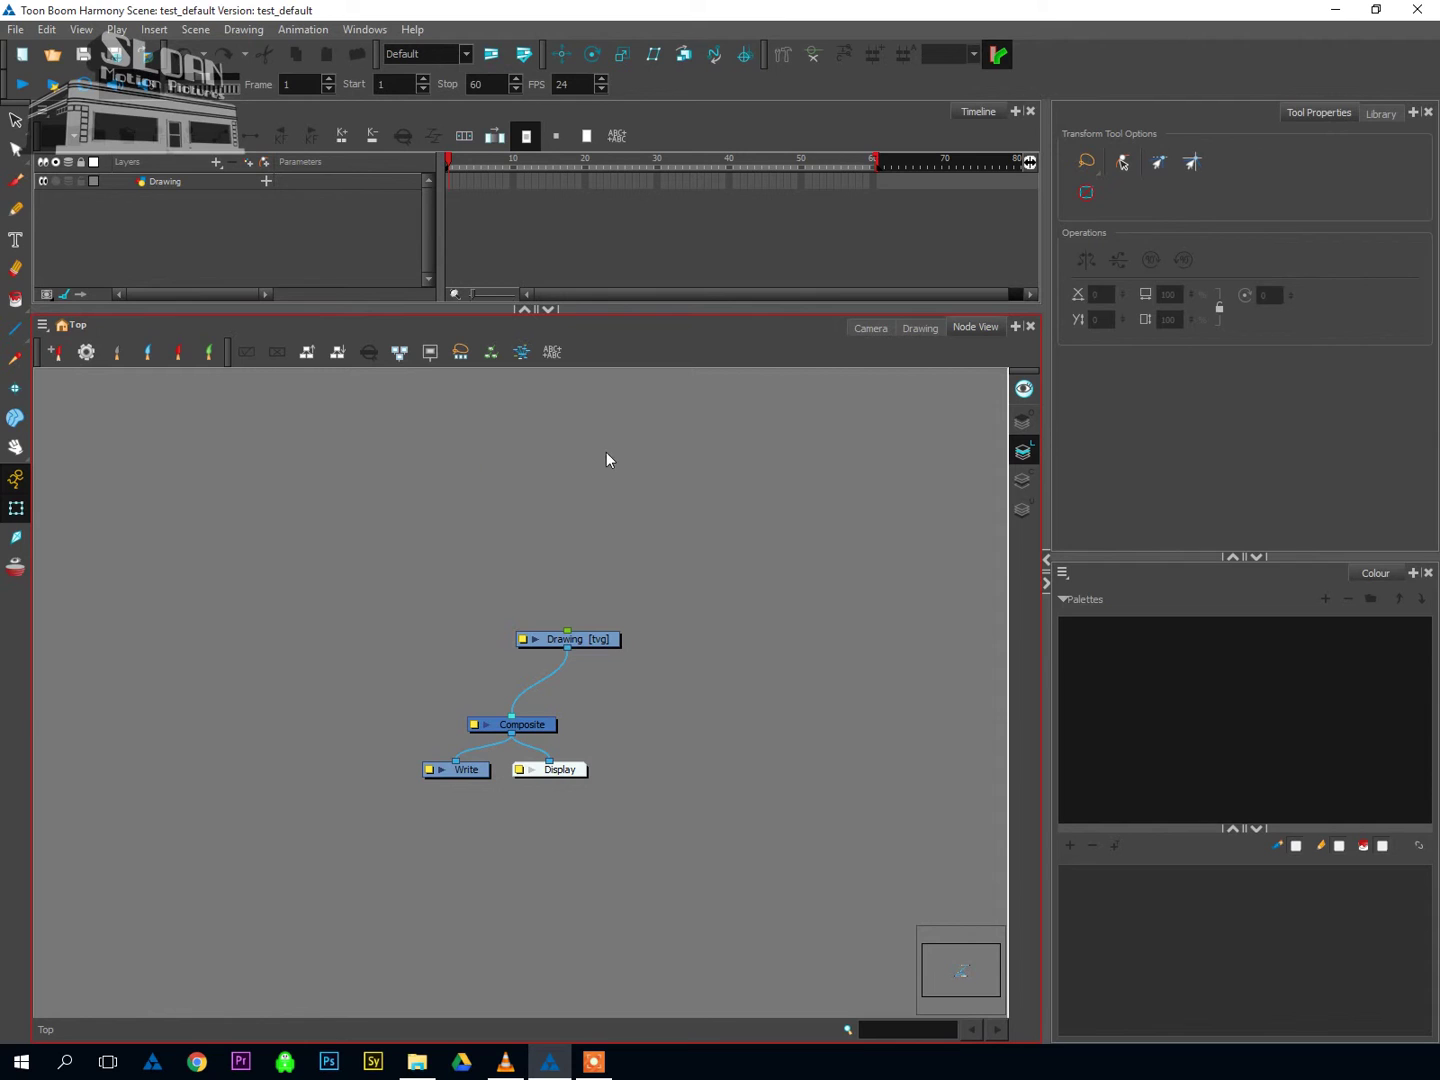
{"action": "left_click", "coordinate": [914, 327]}
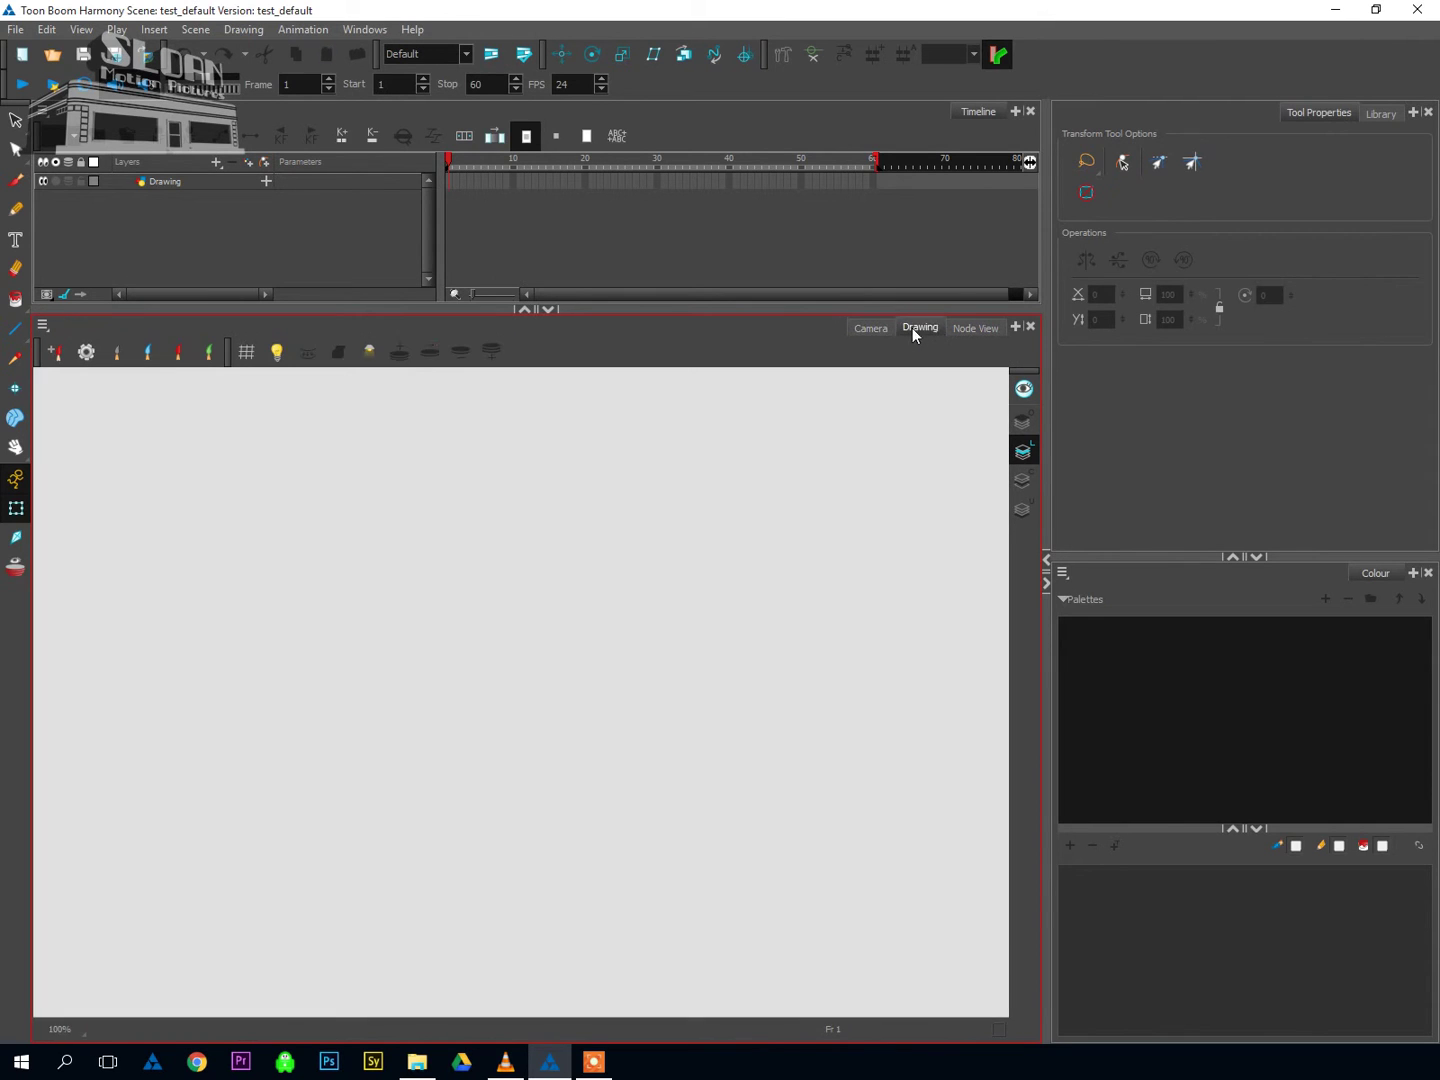
{"action": "left_click", "coordinate": [955, 327]}
{"action": "left_click", "coordinate": [872, 327]}
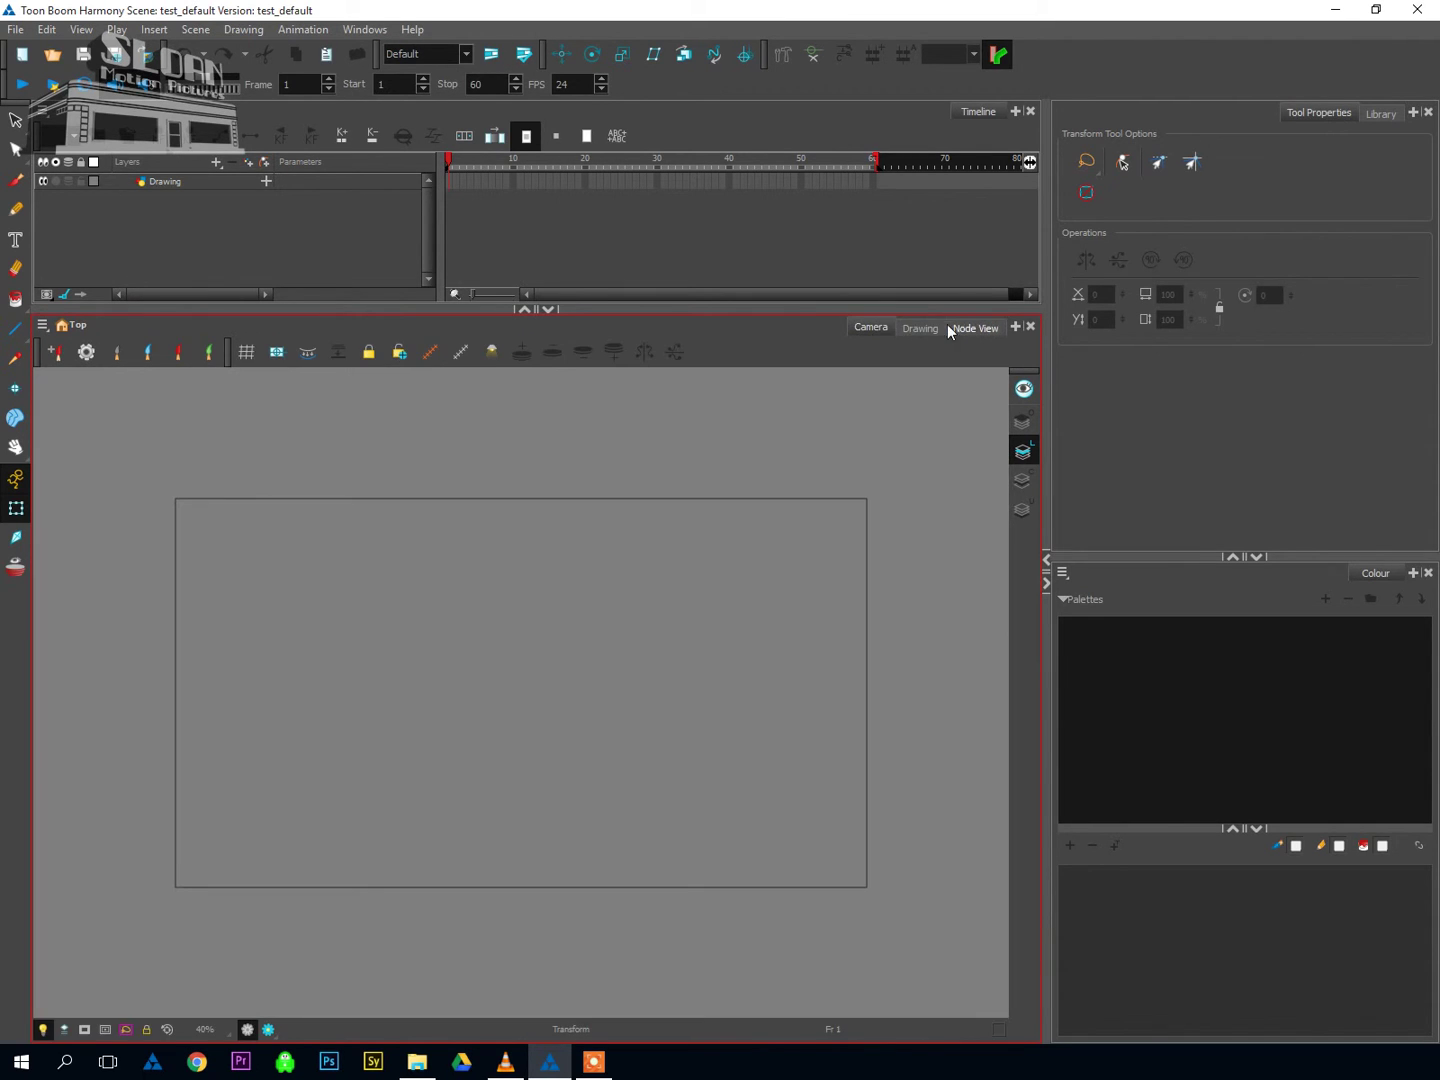
Add a Perspective view tab to the main panel, orbit it to check the scene, then return to Camera
{"action": "left_click", "coordinate": [1014, 328]}
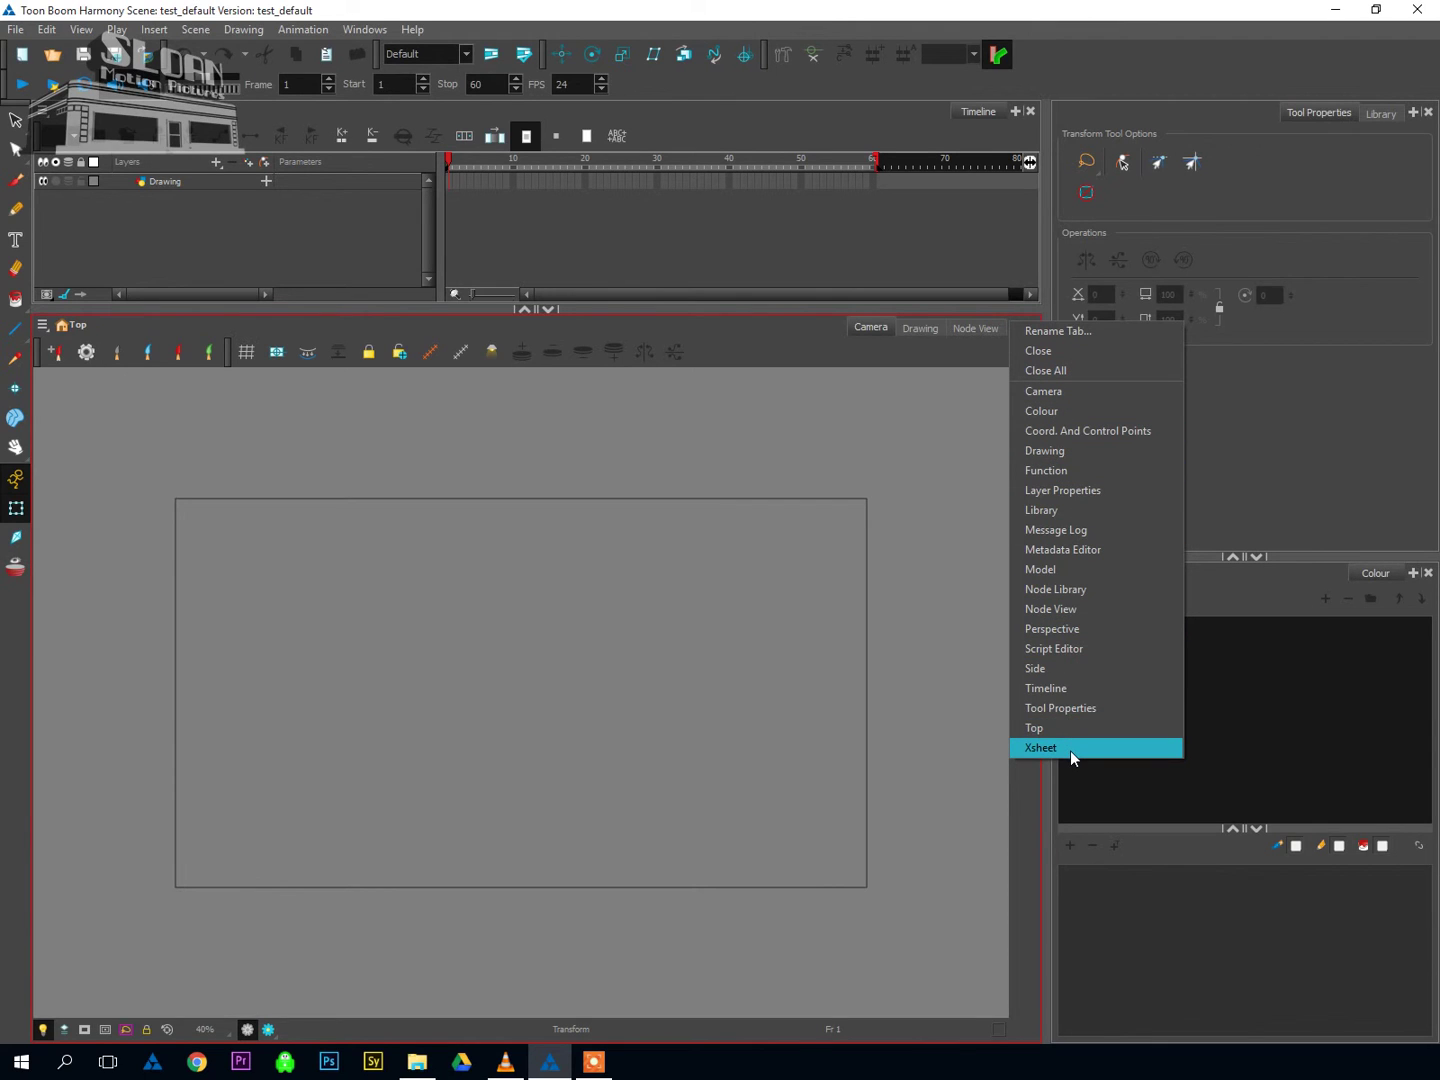
{"action": "left_click", "coordinate": [1078, 630]}
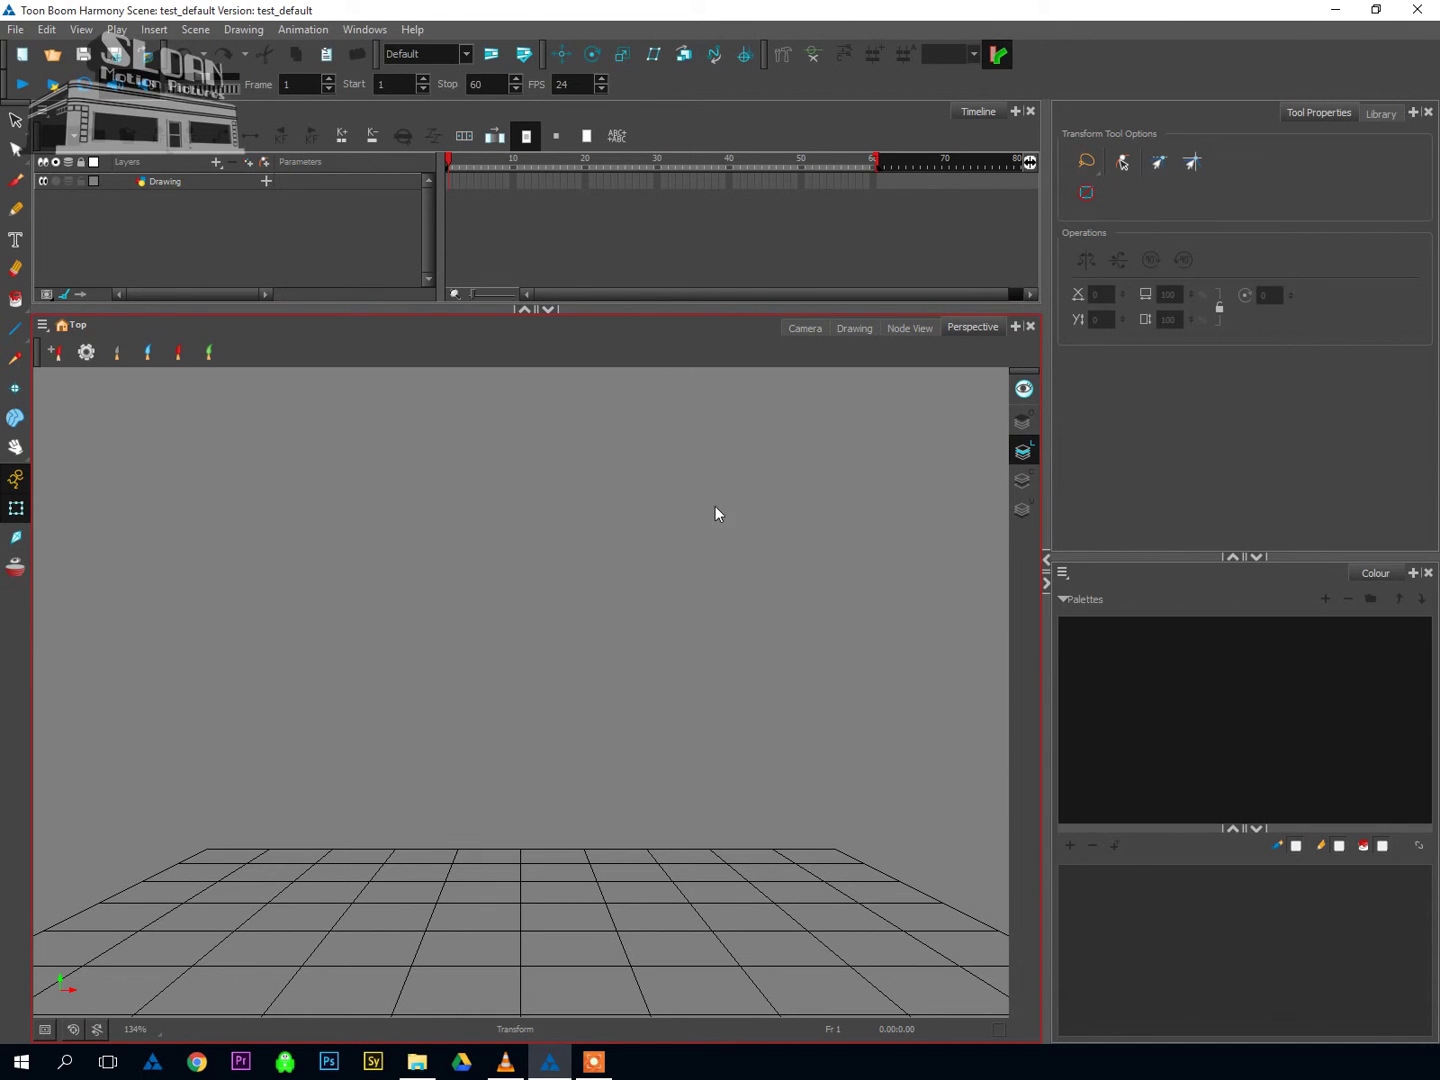
{"action": "mouse_move", "coordinate": [791, 521]}
{"action": "left_mouse_down"}
{"action": "mouse_move", "coordinate": [755, 638]}
{"action": "mouse_move", "coordinate": [784, 525]}
{"action": "left_mouse_up"}
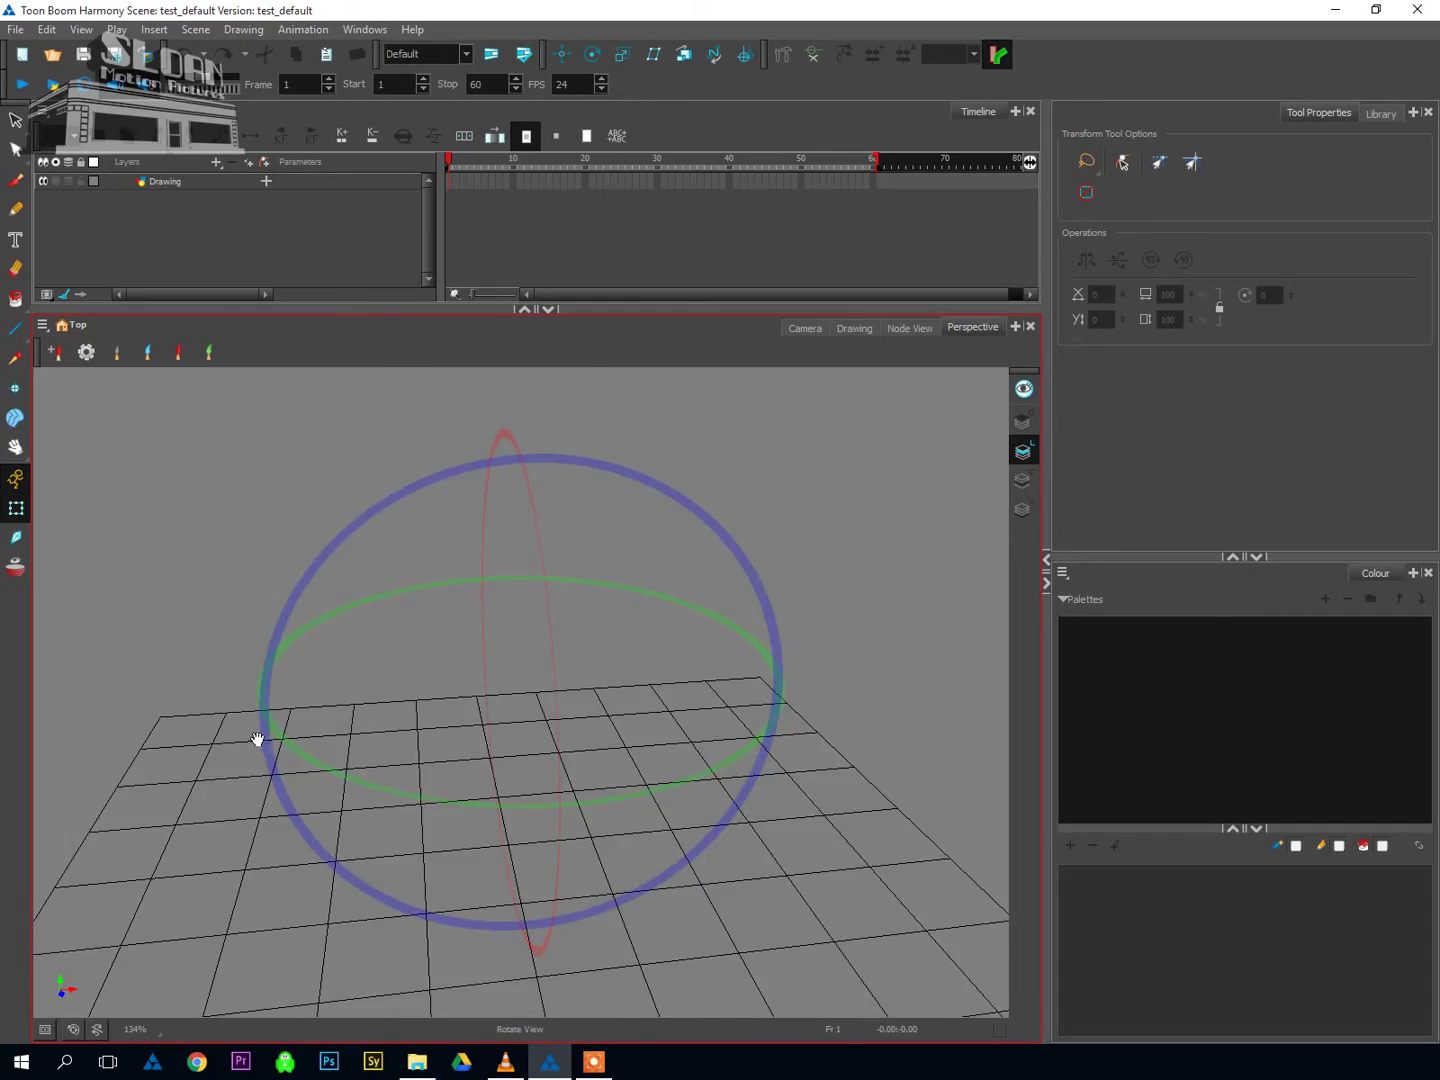
{"action": "left_click_drag", "start_coordinate": [256, 743], "coordinate": [746, 735]}
{"action": "left_click_drag", "start_coordinate": [365, 730], "coordinate": [645, 791]}
{"action": "left_click_drag", "start_coordinate": [720, 836], "coordinate": [659, 734]}
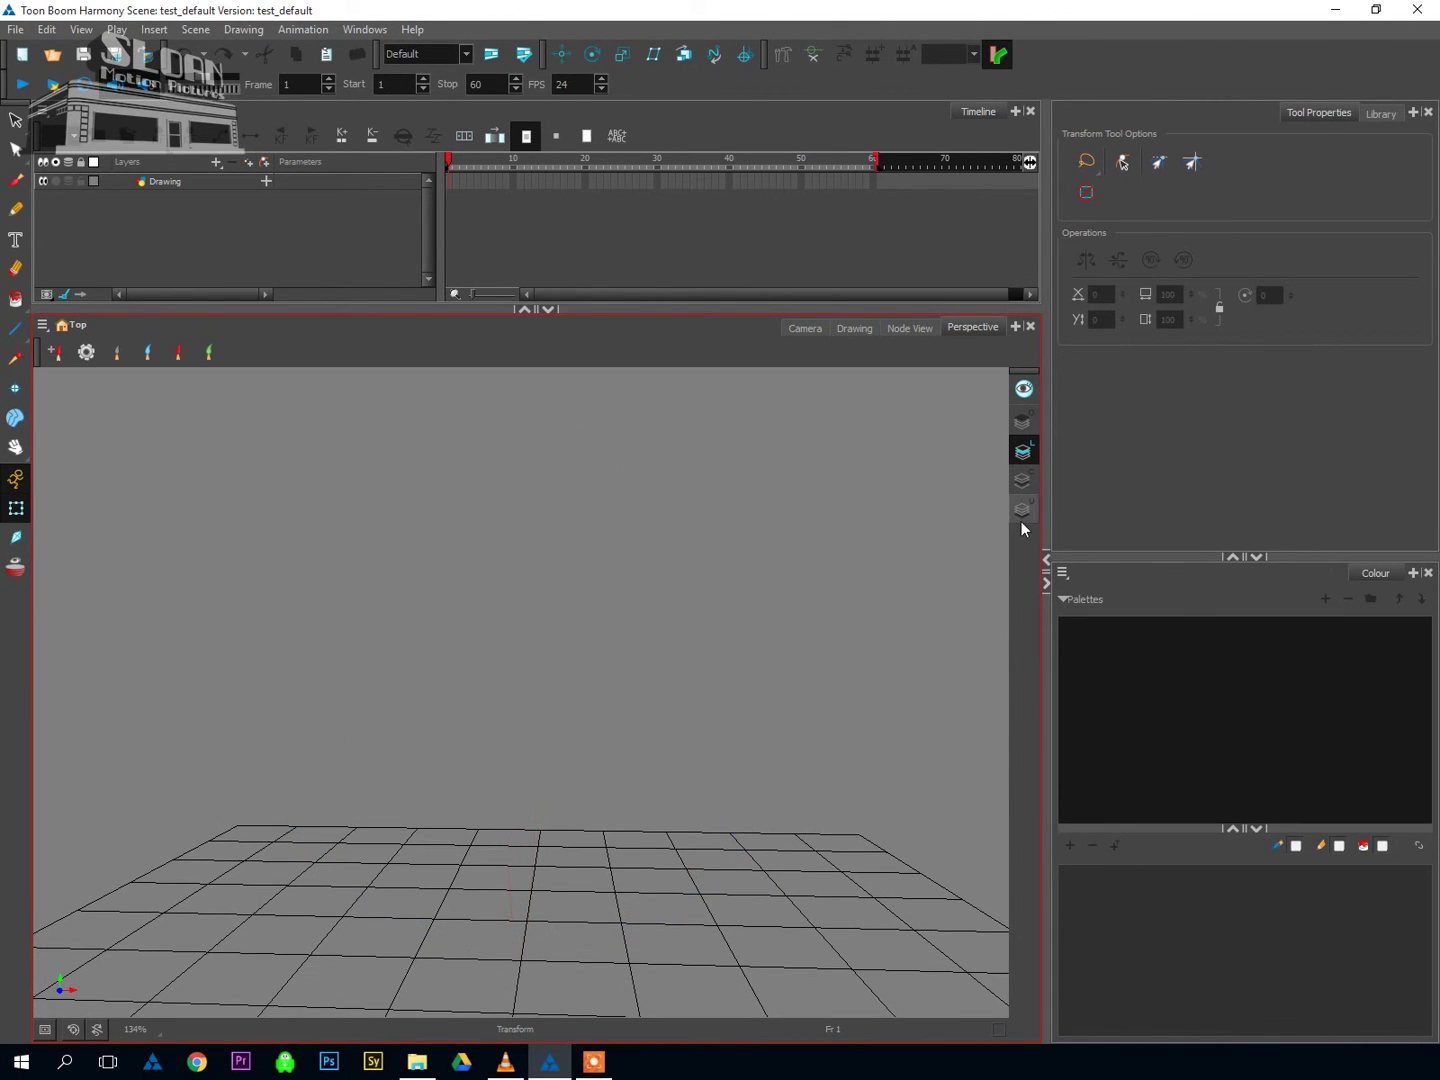
{"action": "left_click", "coordinate": [805, 329]}
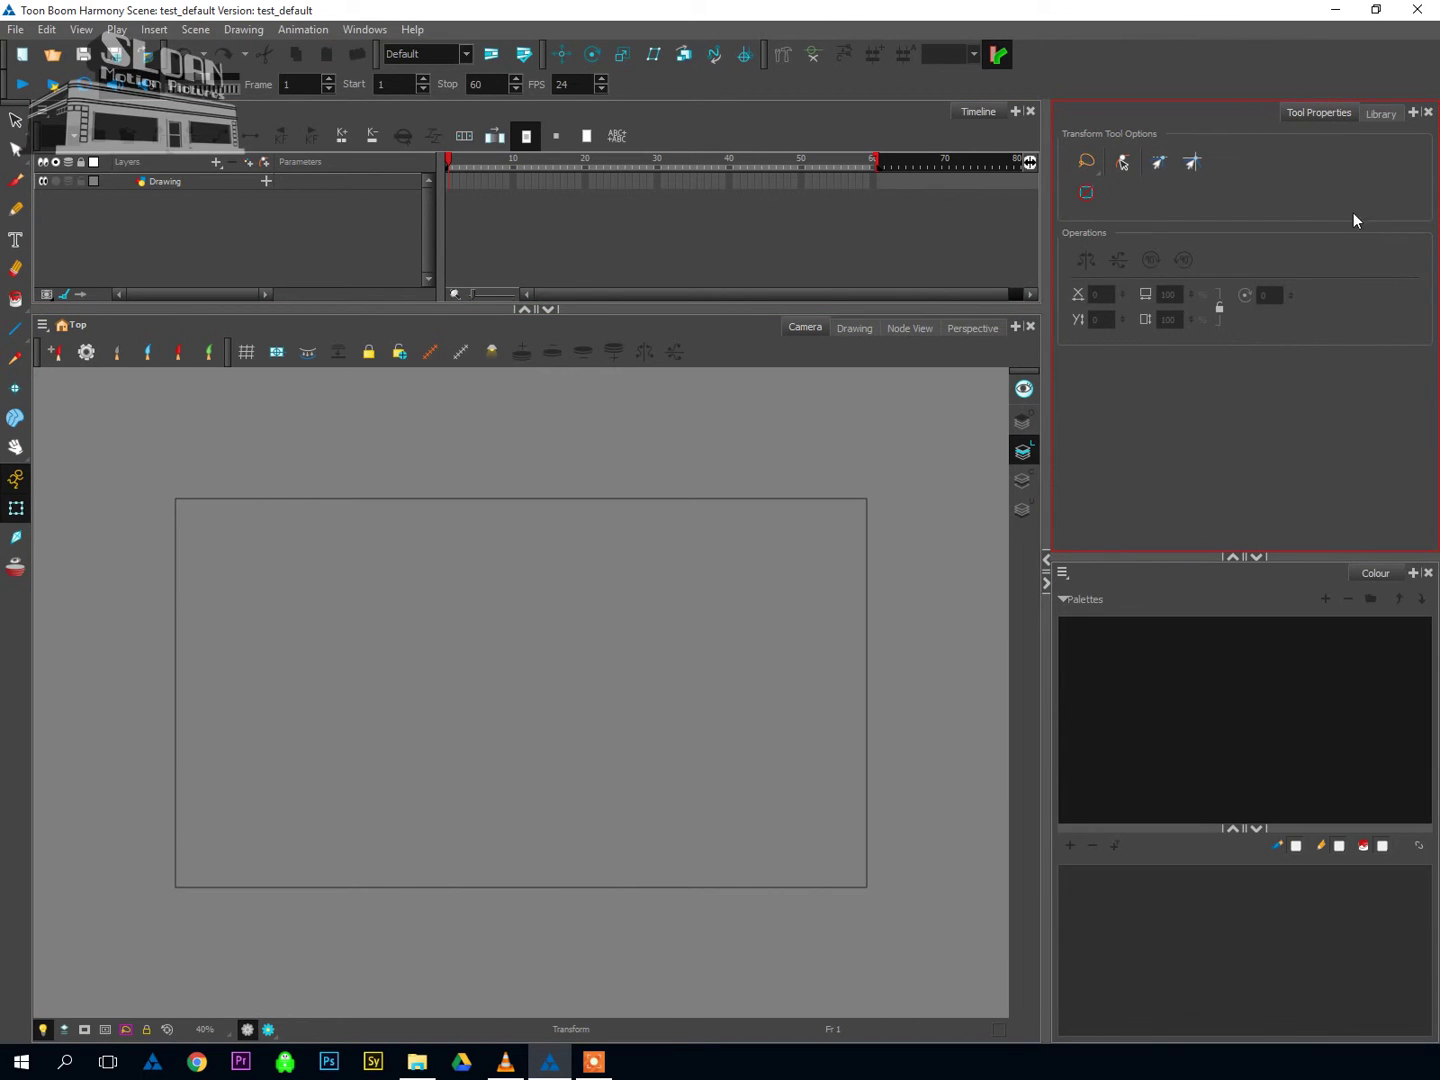
Add a Top view tab beside Library and zoom and pan it to centre the camera cone
{"action": "left_click", "coordinate": [1381, 113]}
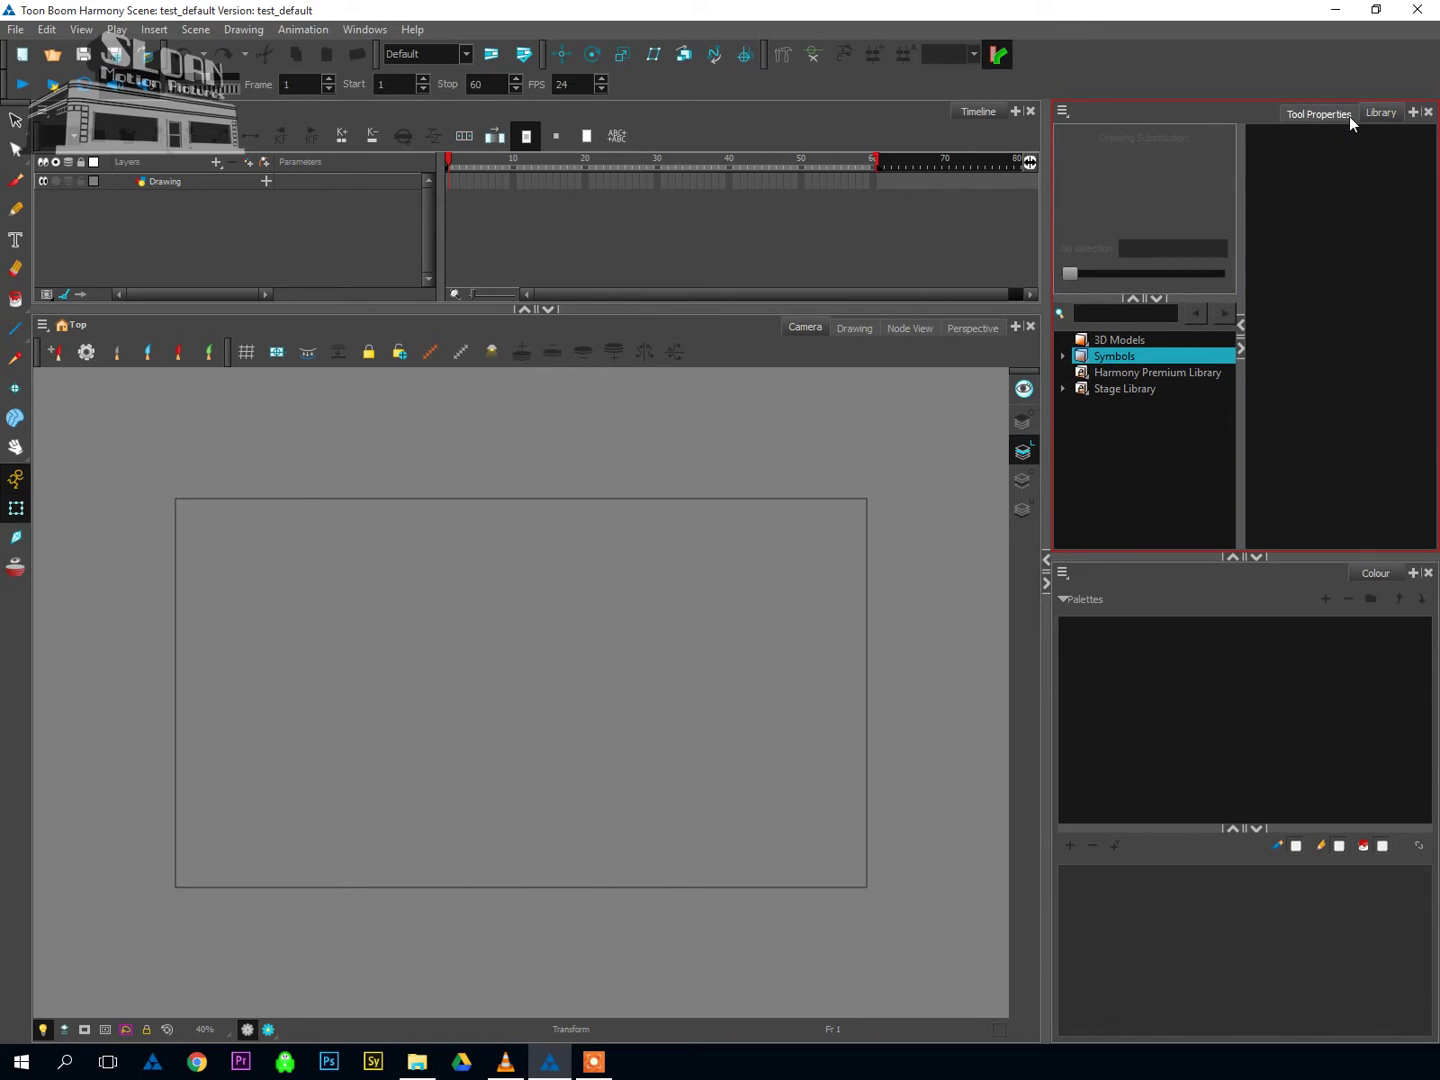
{"action": "left_click", "coordinate": [1416, 115]}
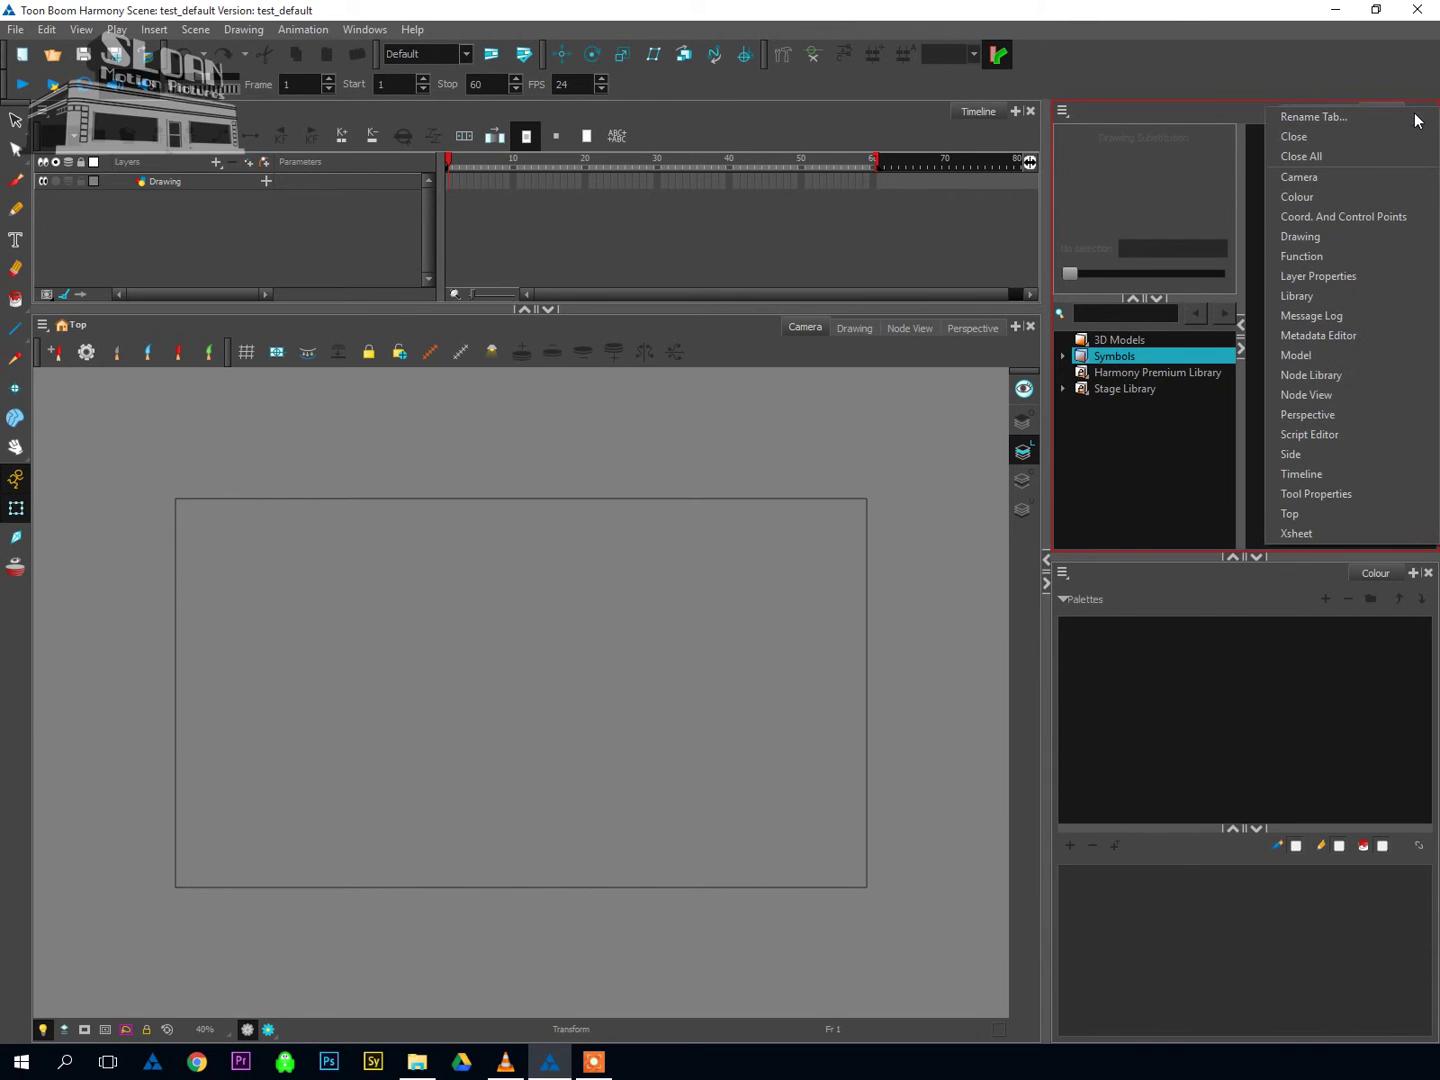
{"action": "left_click", "coordinate": [1308, 512]}
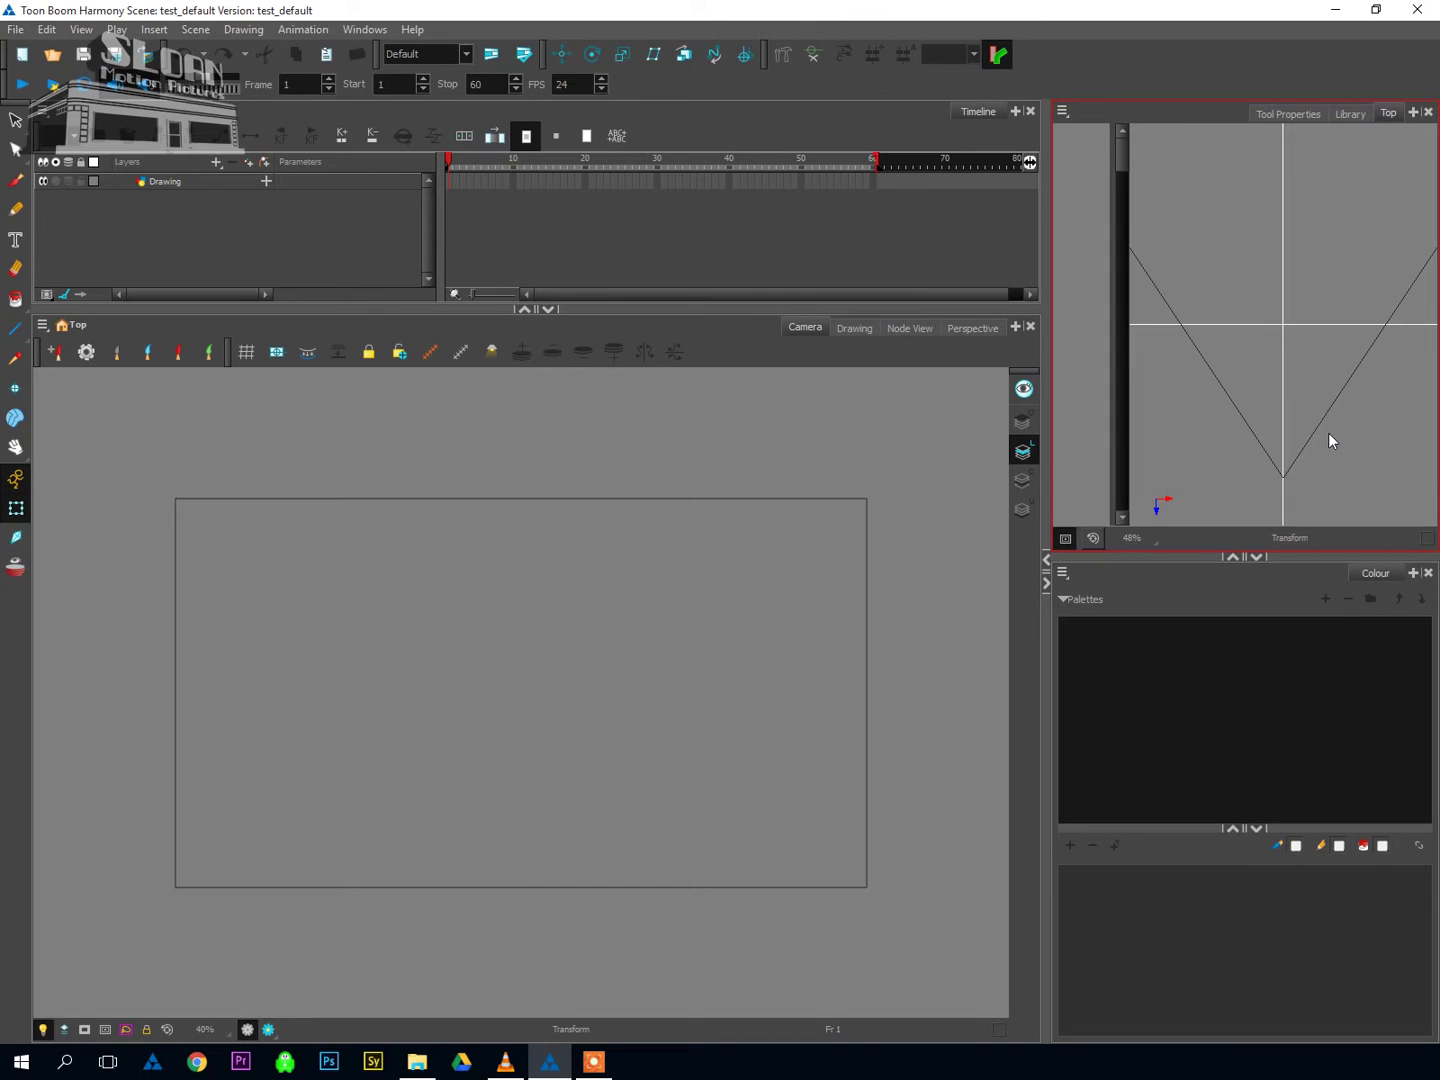
{"action": "scroll", "coordinate": [1291, 391], "scroll_direction": "down", "scroll_amount": 5}
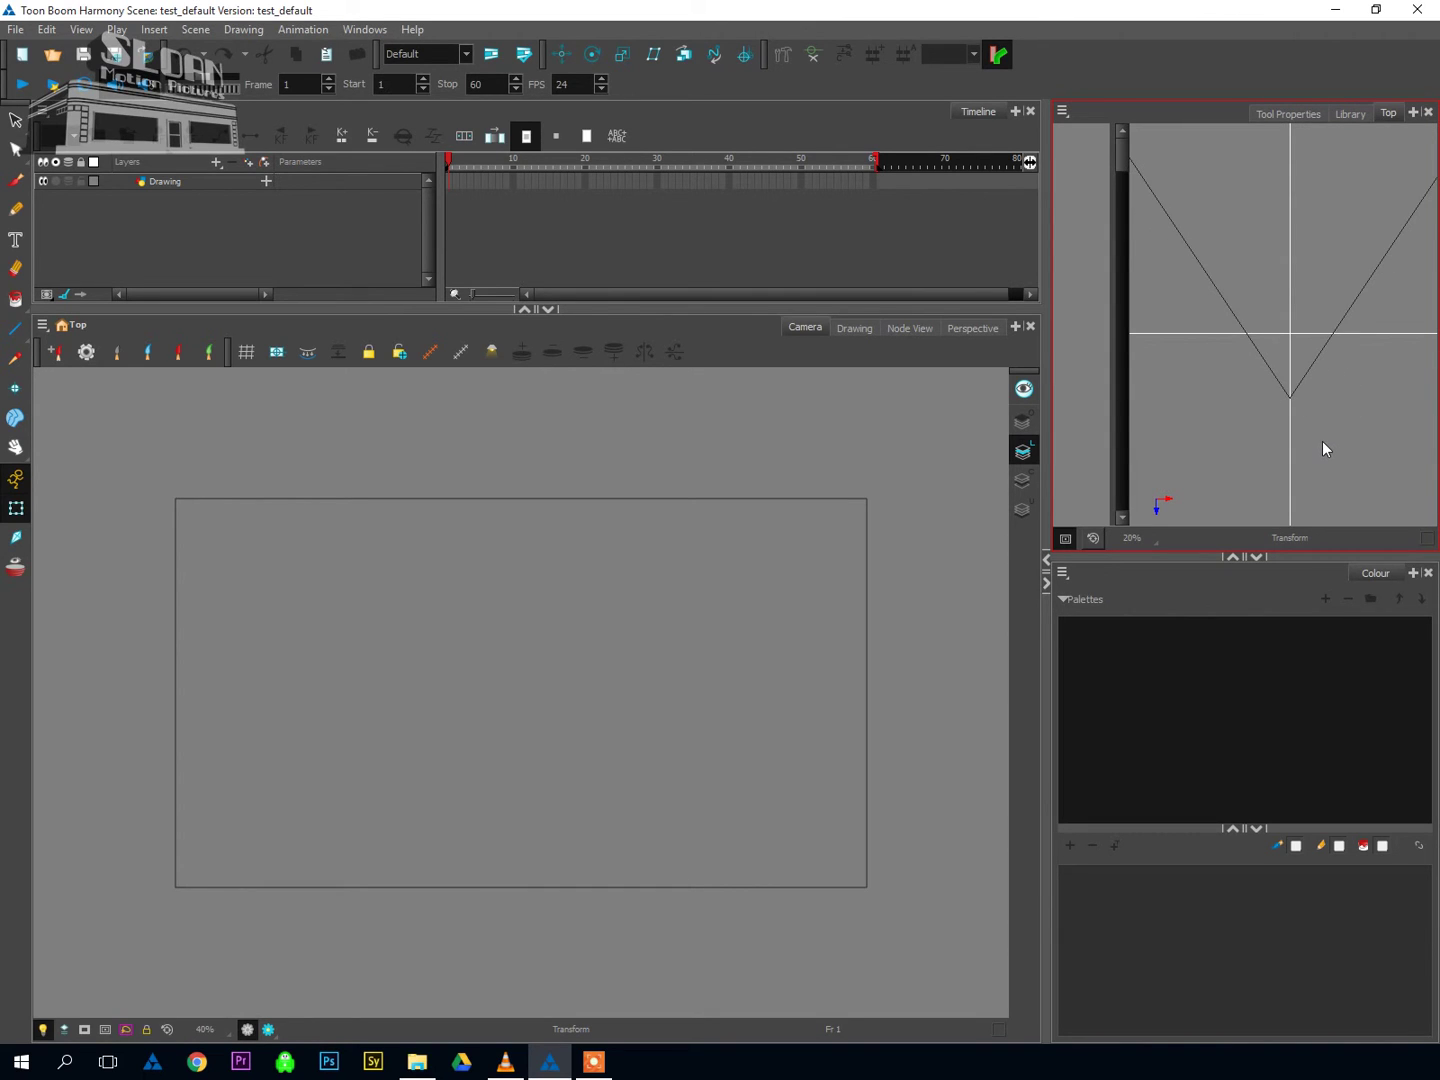
{"action": "key", "text": "space"}
{"action": "mouse_move", "coordinate": [1270, 310]}
{"action": "left_mouse_down"}
{"action": "mouse_move", "coordinate": [1274, 331]}
{"action": "mouse_move", "coordinate": [1257, 330]}
{"action": "left_mouse_up"}
{"action": "scroll", "coordinate": [1255, 323], "scroll_direction": "up", "scroll_amount": 3}
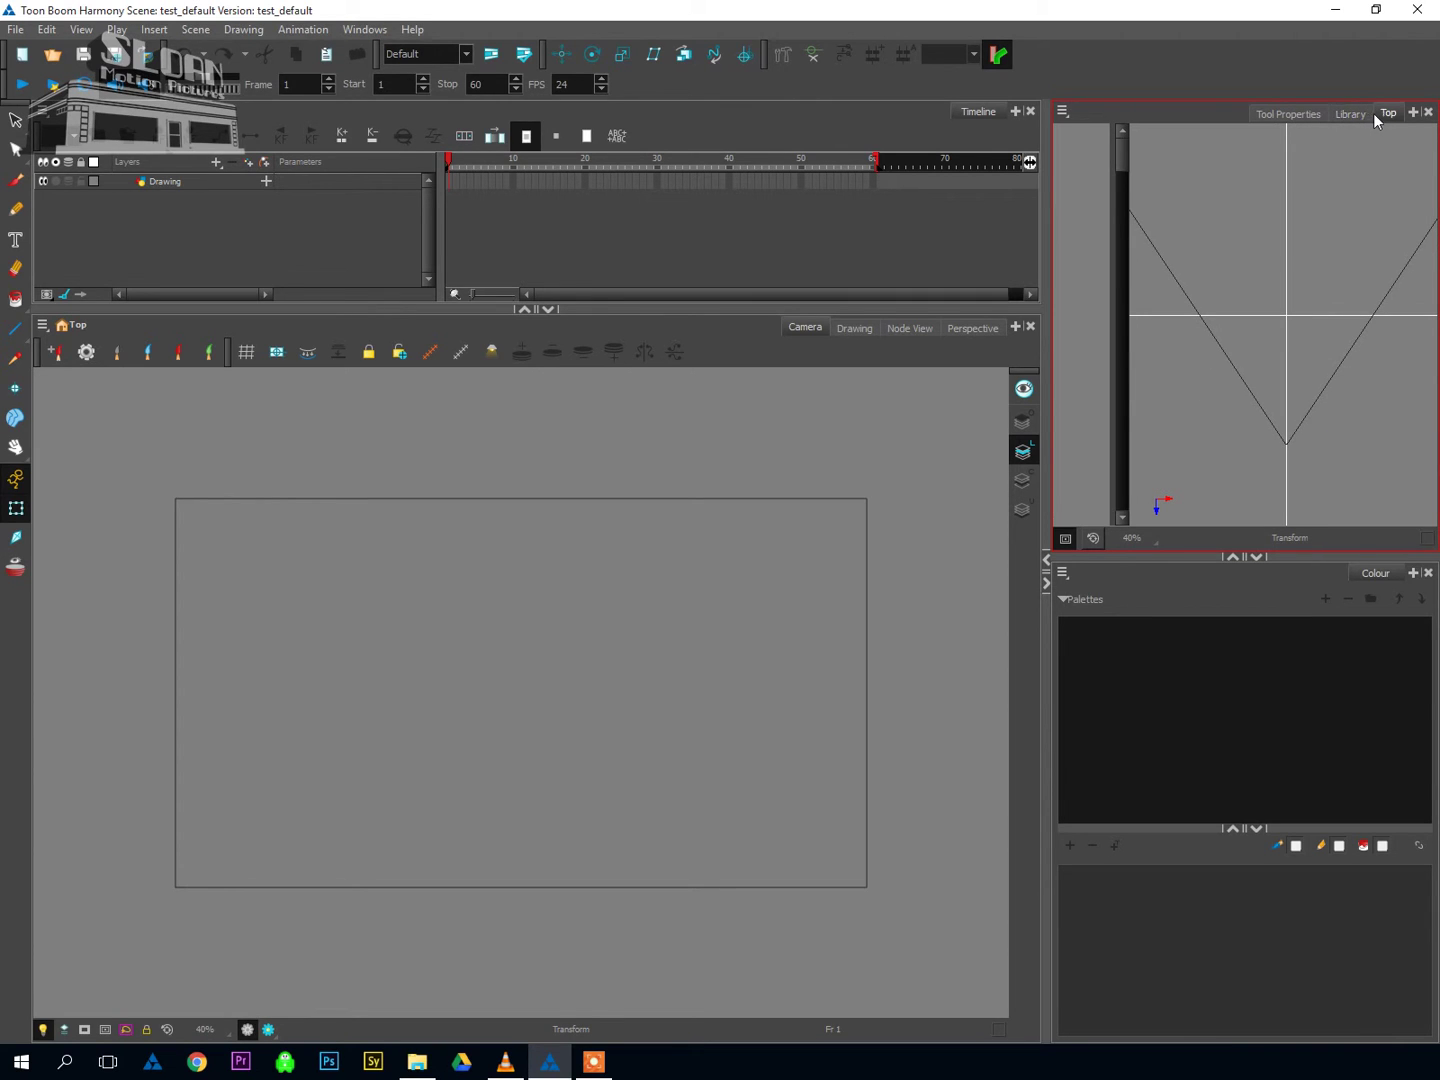
Add a Node Library tab to the upper-right panel, leaving Camera and Tool Properties in front
{"action": "right_click", "coordinate": [1414, 117]}
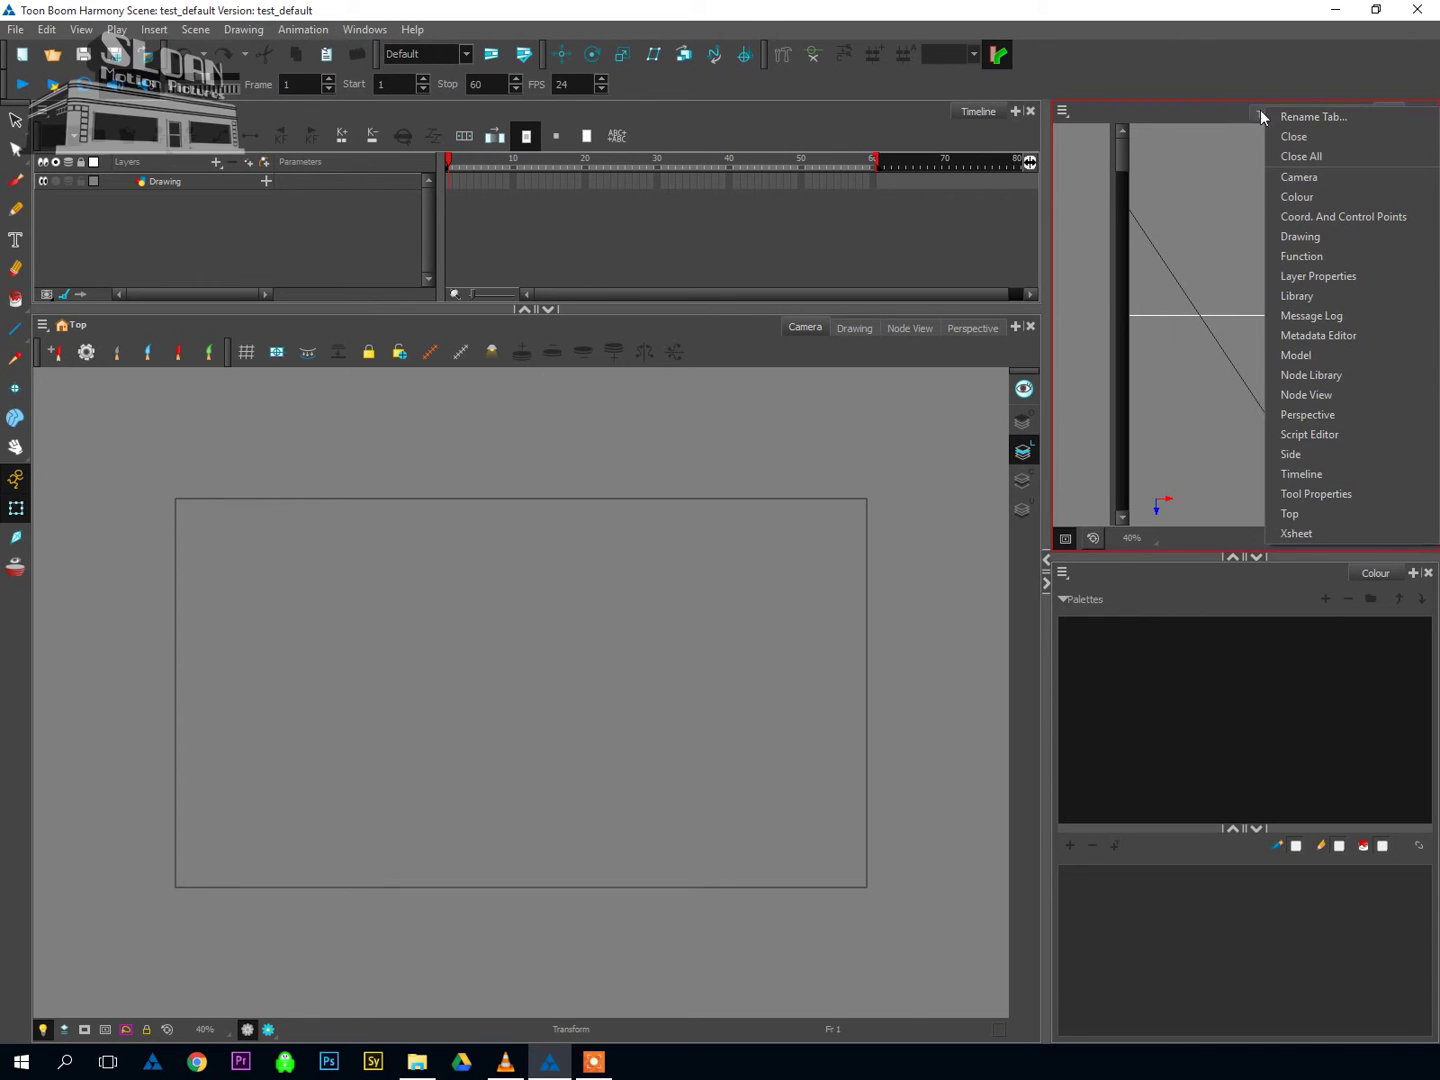
{"action": "left_click", "coordinate": [1317, 375]}
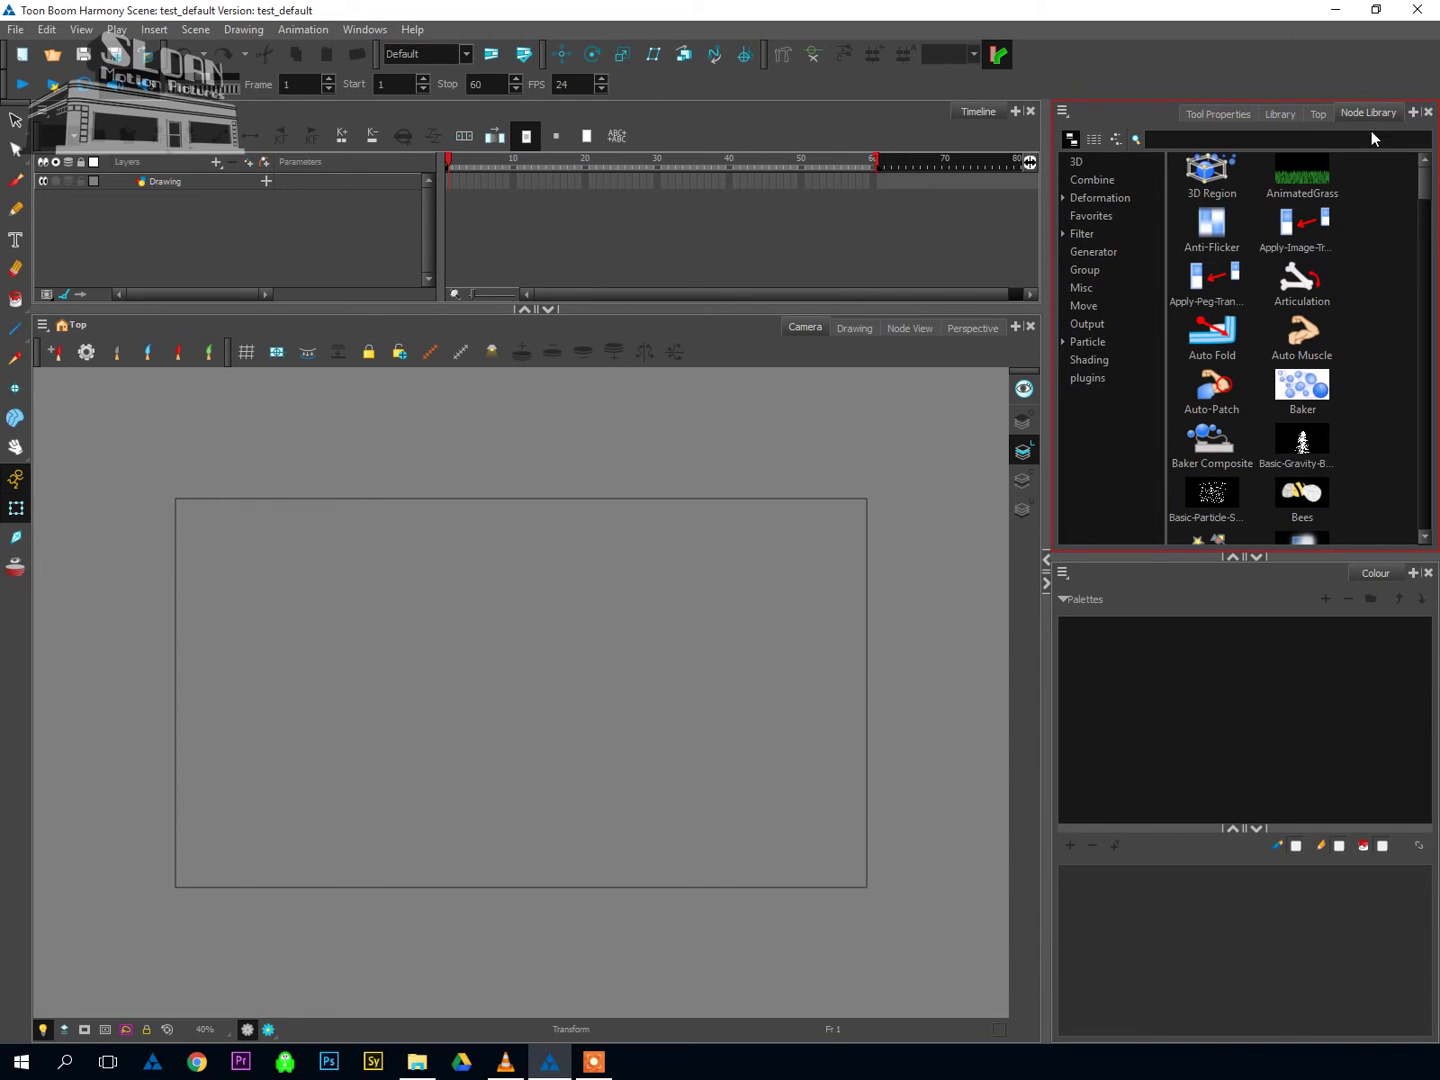
{"action": "left_click", "coordinate": [910, 329]}
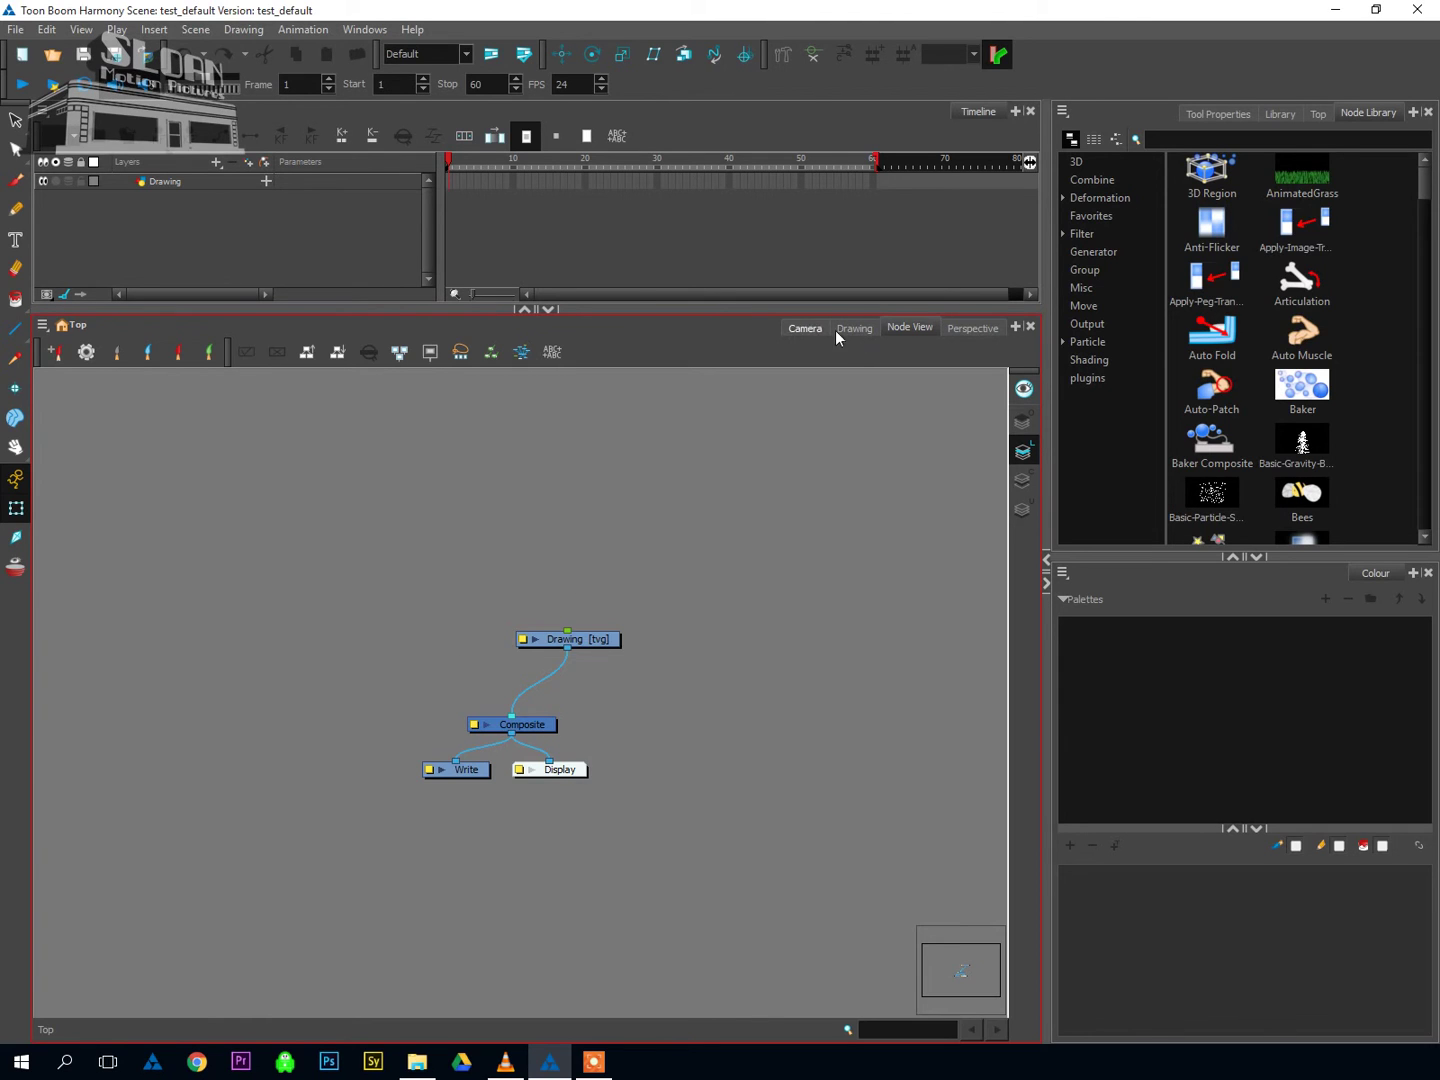
{"action": "left_click", "coordinate": [803, 328]}
{"action": "left_click", "coordinate": [1228, 112]}
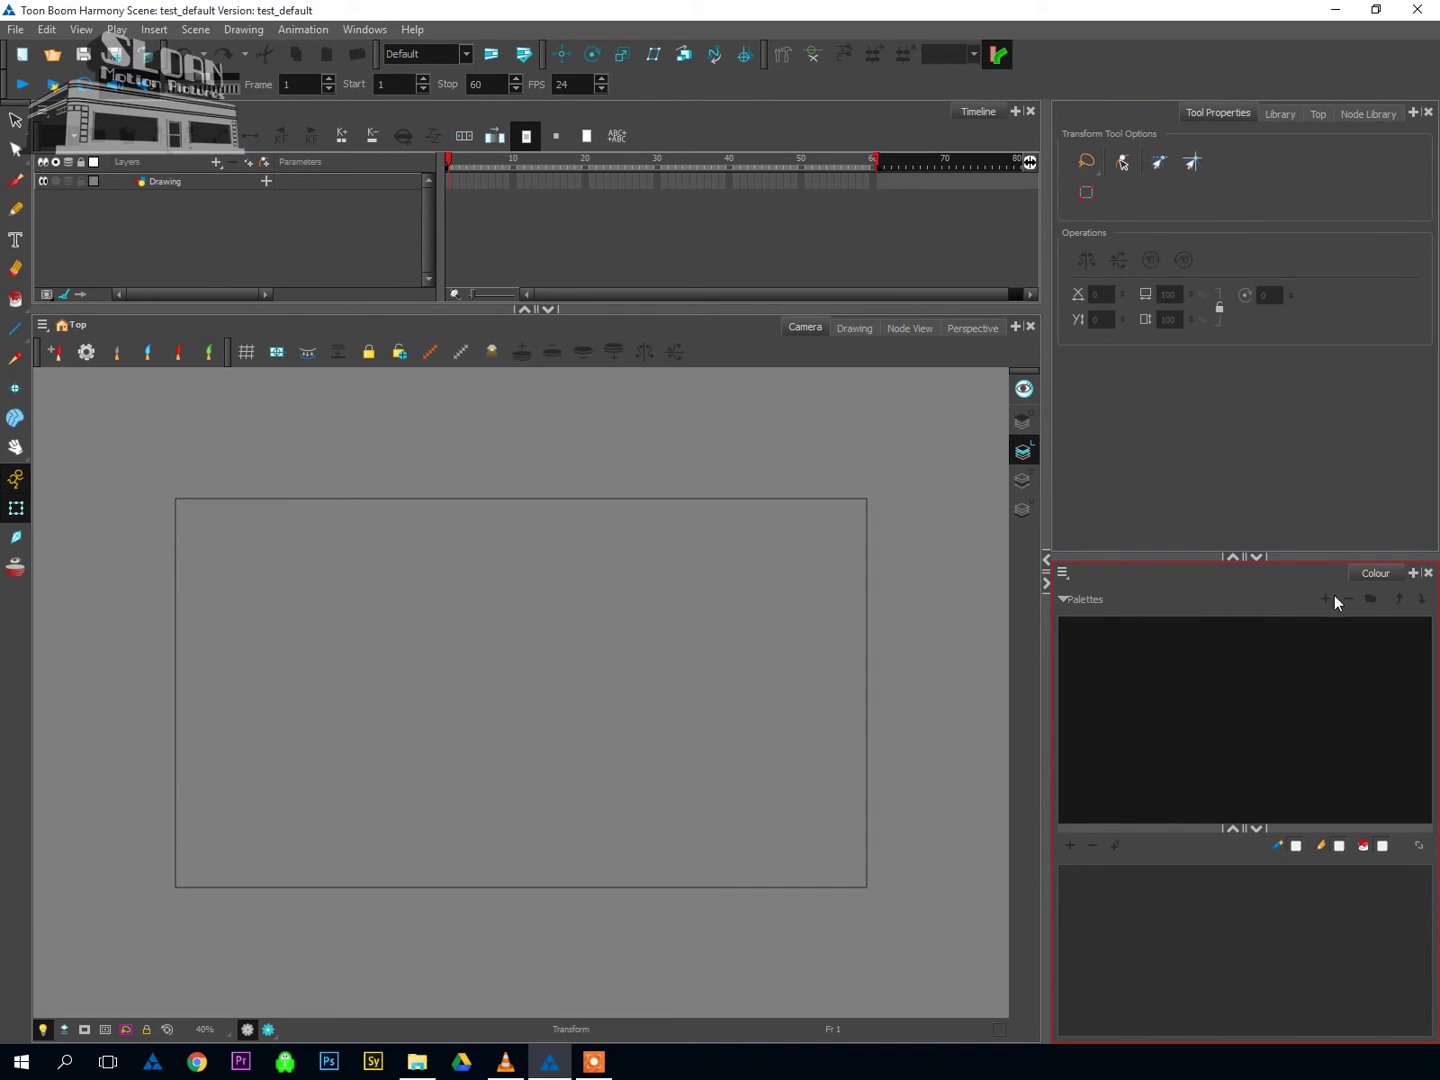
Heighten the Colour panel and shorten its Palettes list to enlarge the swatch area
{"action": "left_click_drag", "start_coordinate": [1205, 557], "coordinate": [1188, 413]}
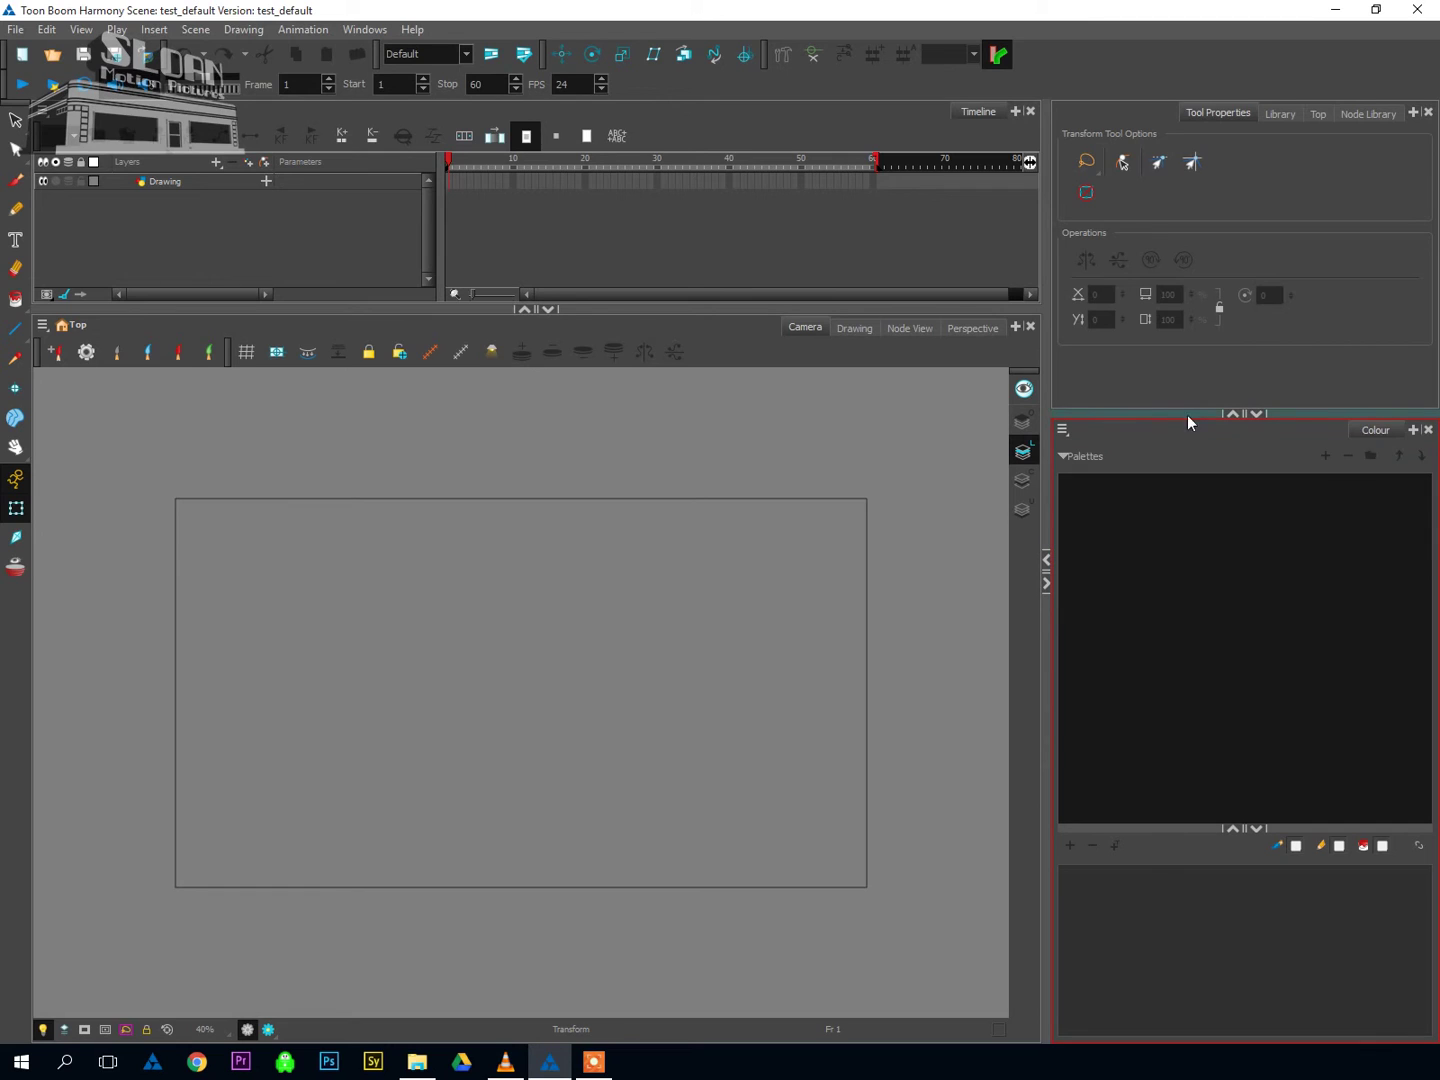
{"action": "left_click_drag", "start_coordinate": [1180, 846], "coordinate": [1209, 601]}
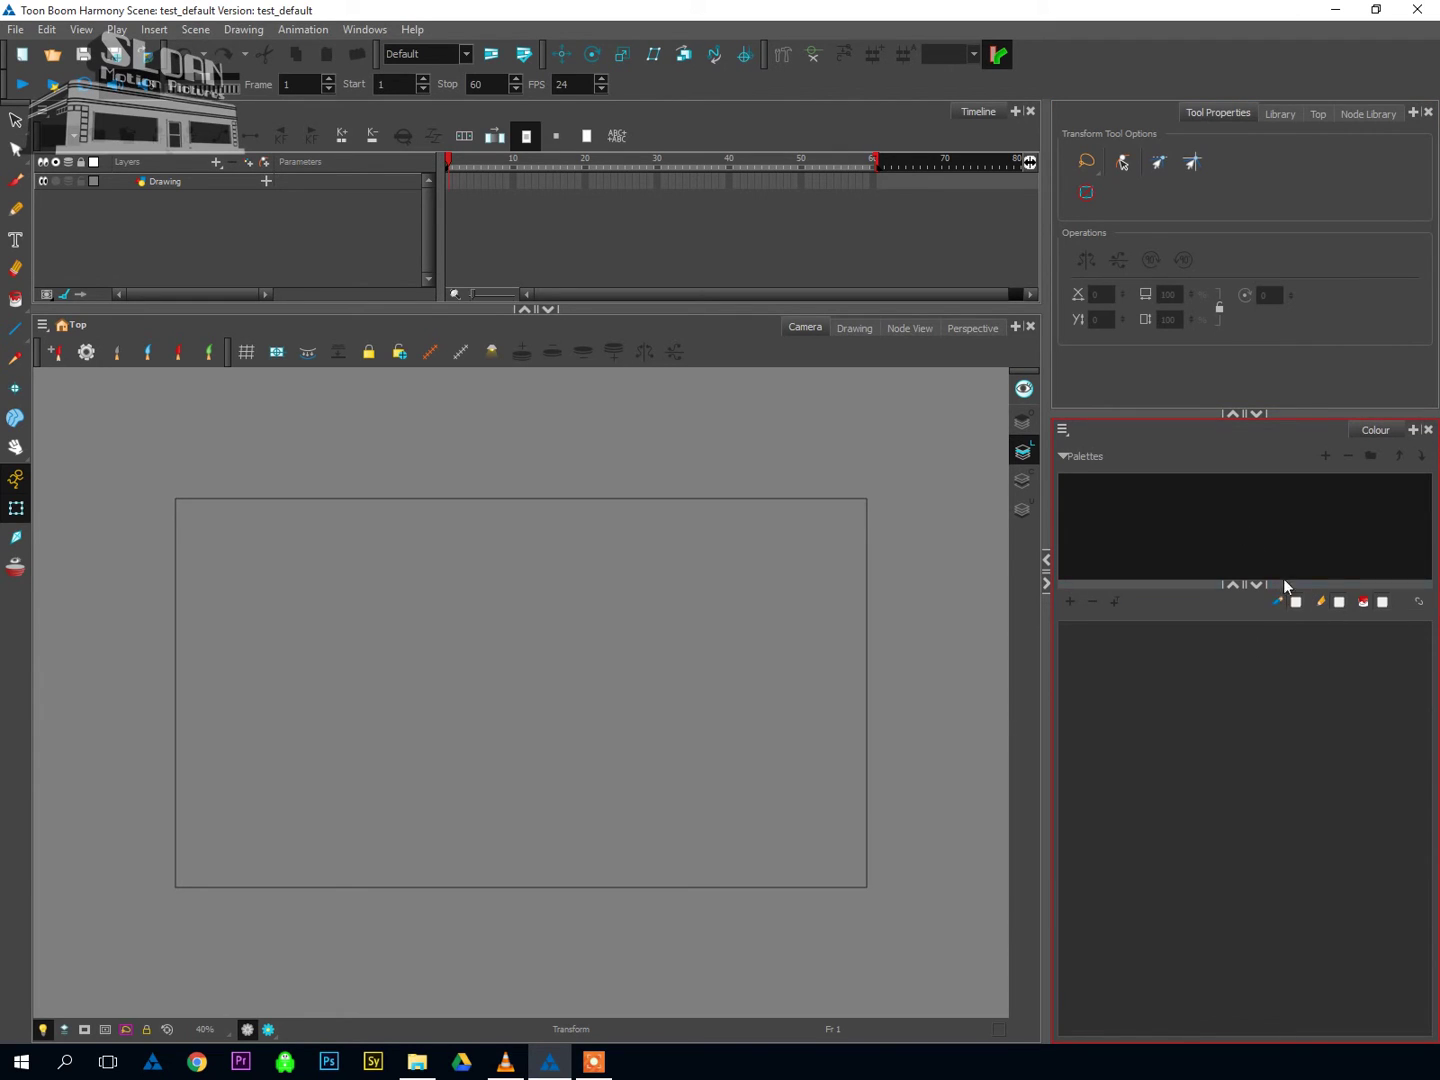
Add a Layer Properties tab beside Colour, keeping Colour in front
{"action": "left_click", "coordinate": [1414, 429]}
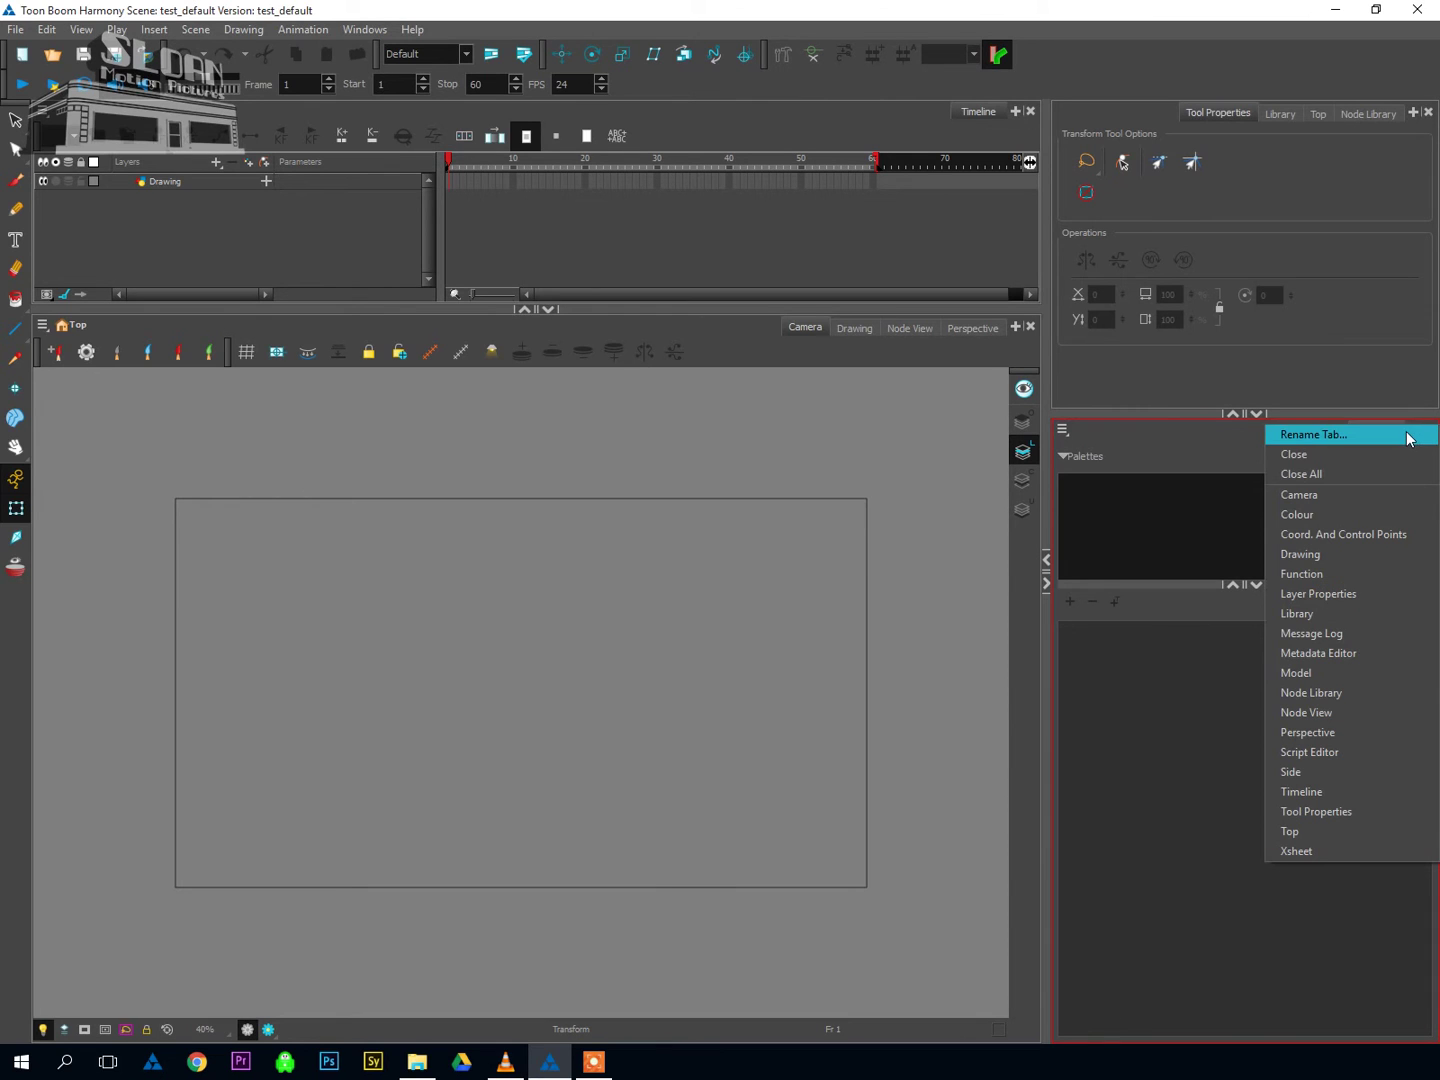
{"action": "left_click", "coordinate": [1331, 595]}
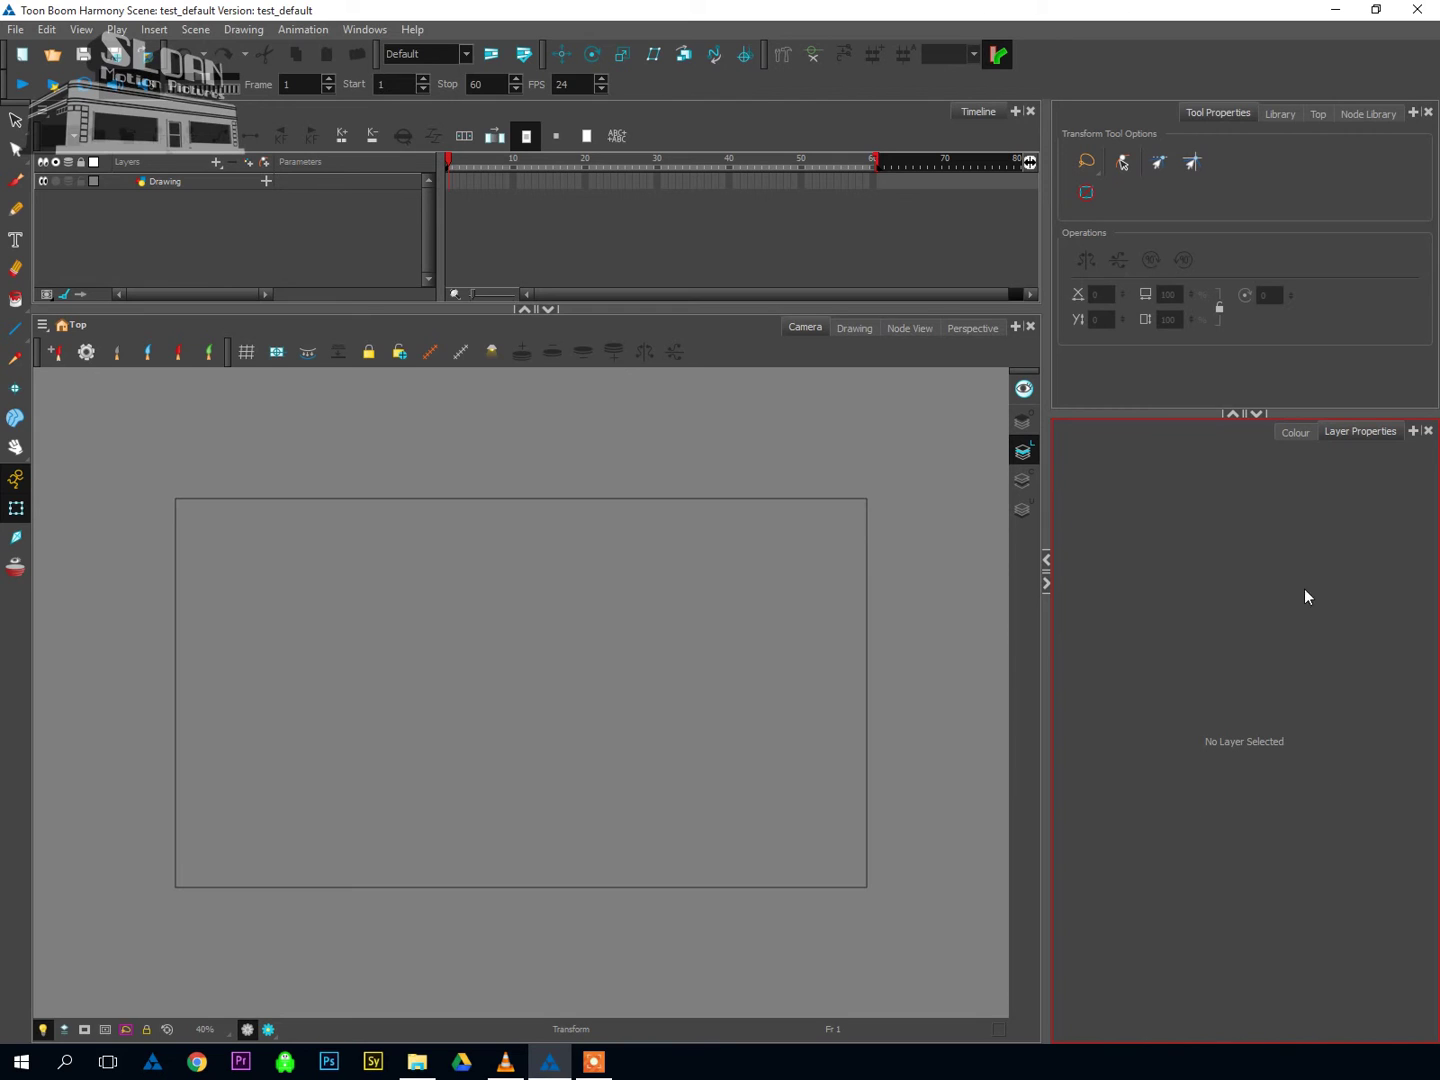
{"action": "left_click", "coordinate": [1292, 433]}
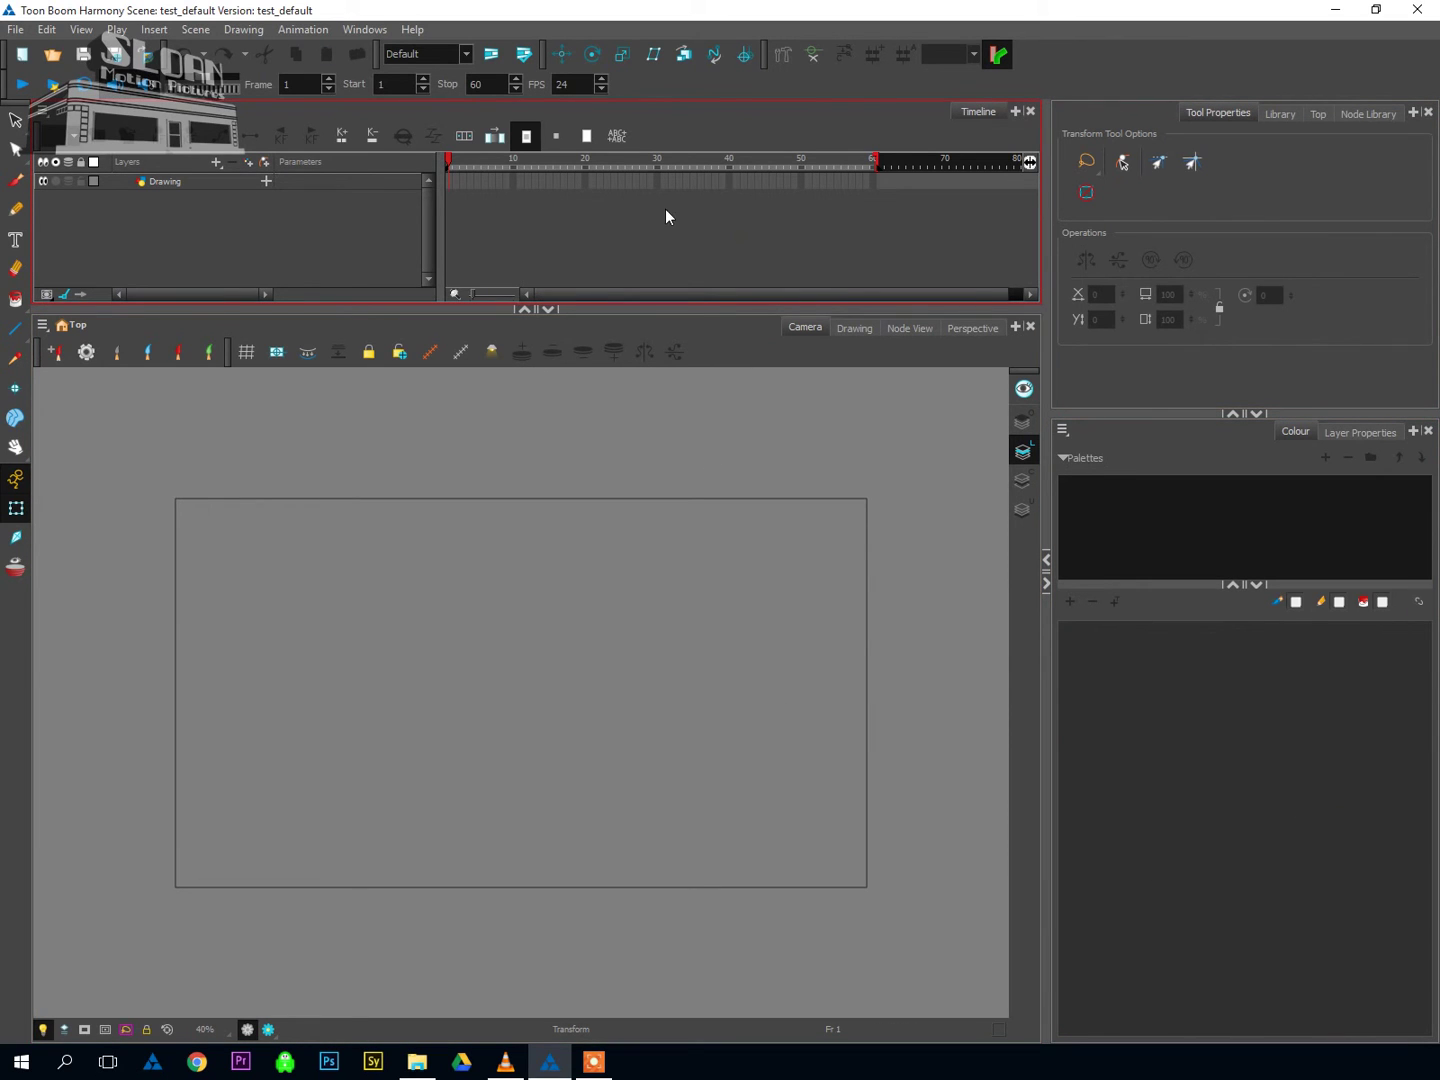
Make the Timeline panel slightly taller, shortening the camera view below it
{"action": "left_click_drag", "start_coordinate": [650, 309], "coordinate": [665, 373]}
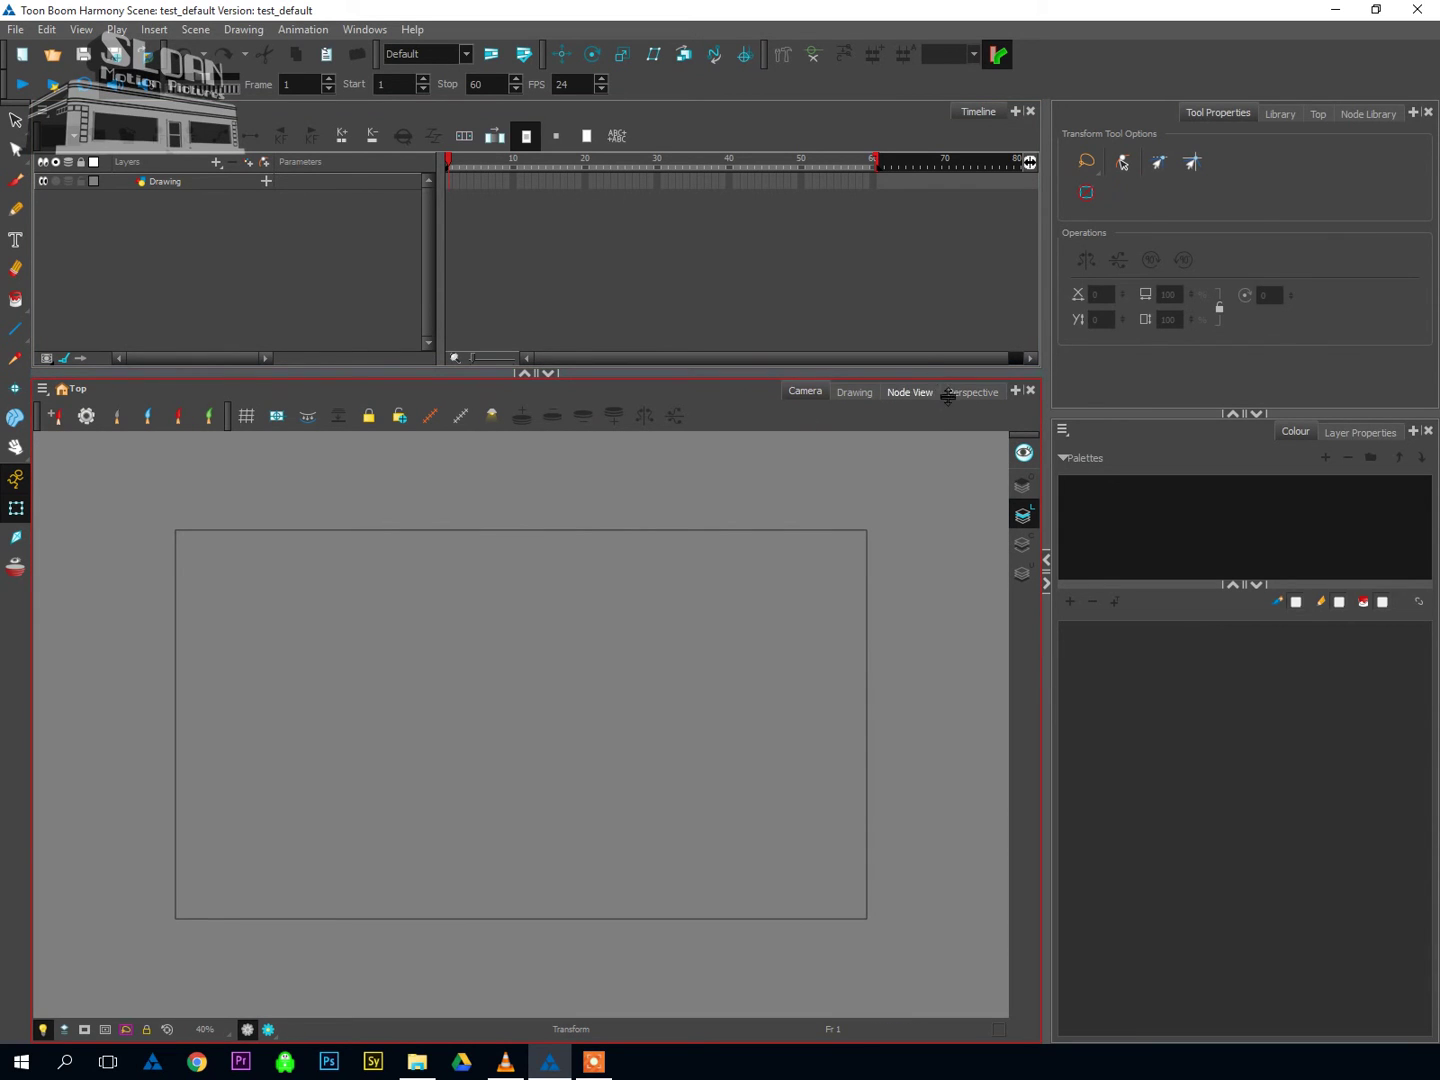
{"action": "mouse_move", "coordinate": [949, 396]}
{"action": "left_mouse_down"}
{"action": "mouse_move", "coordinate": [927, 377]}
{"action": "mouse_move", "coordinate": [944, 376]}
{"action": "left_mouse_up"}
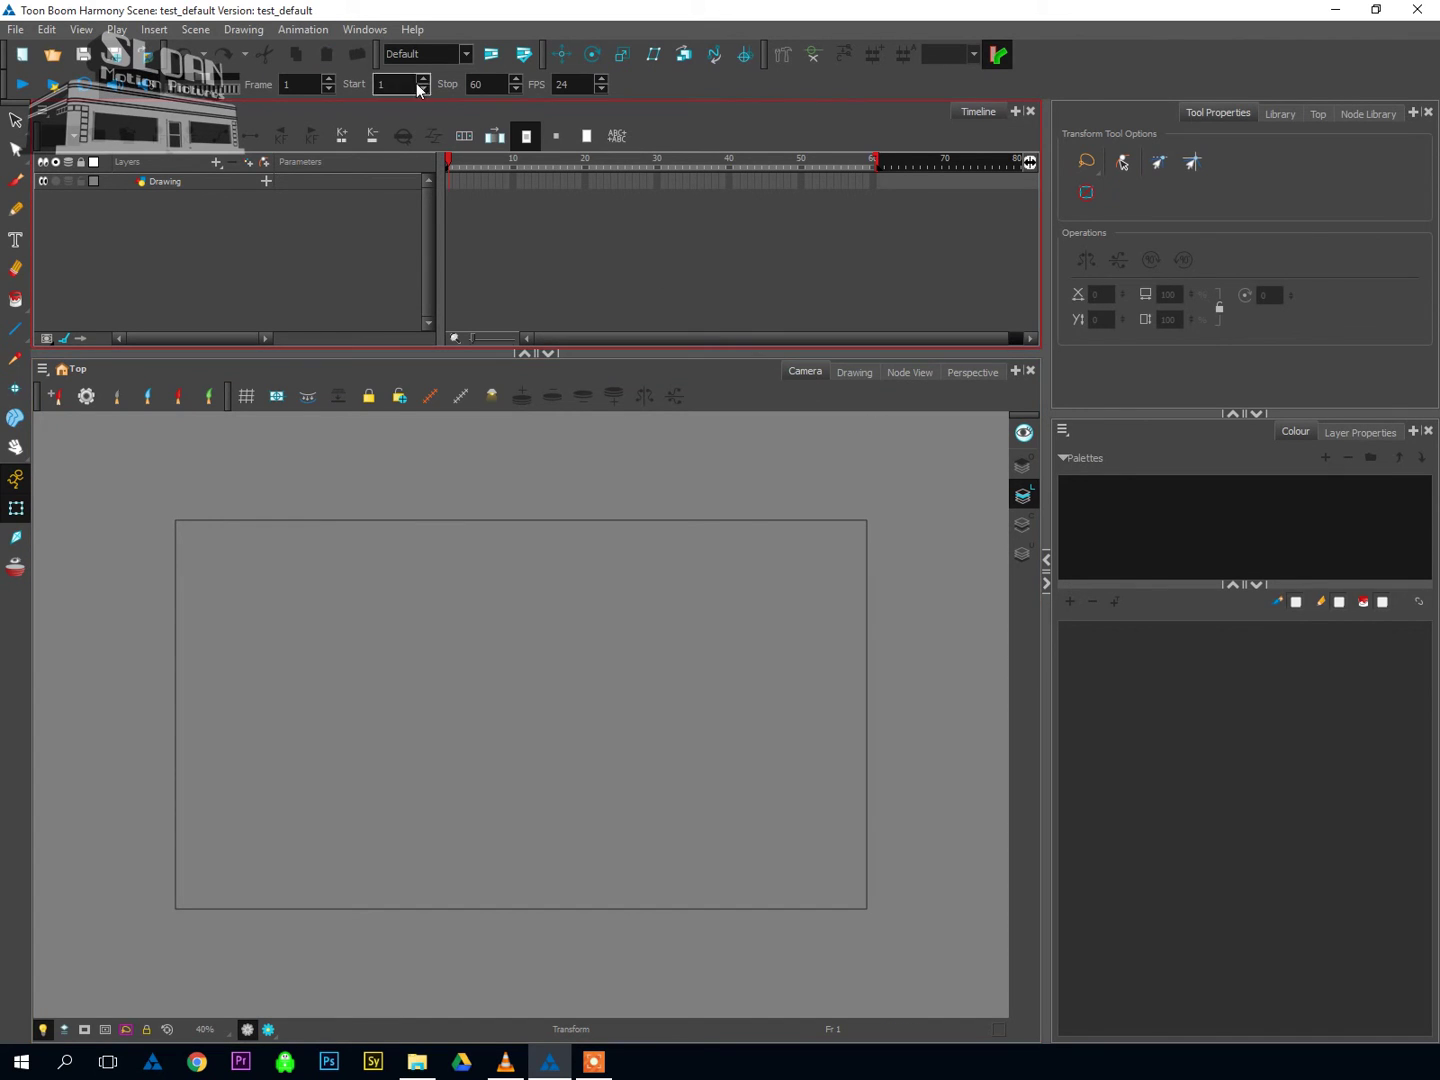
{"action": "left_click", "coordinate": [376, 33]}
Save the current layout as a new workspace via Save Workspace As, entering a custom workspace name
{"action": "mouse_move", "coordinate": [408, 70]}
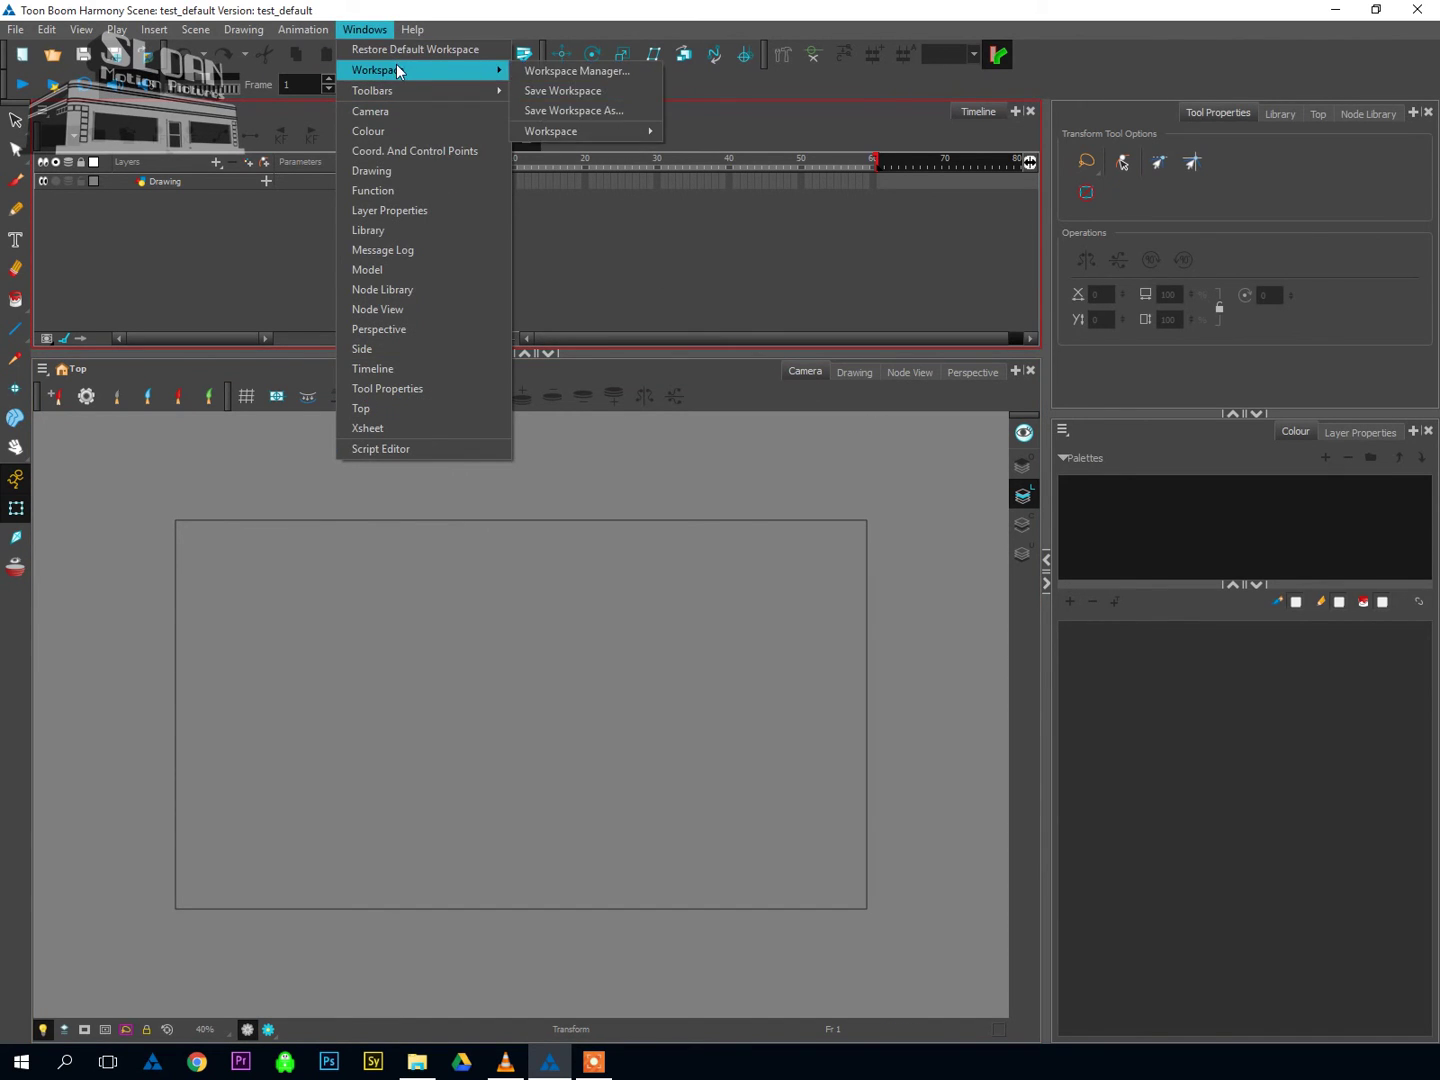
{"action": "left_click", "coordinate": [587, 112]}
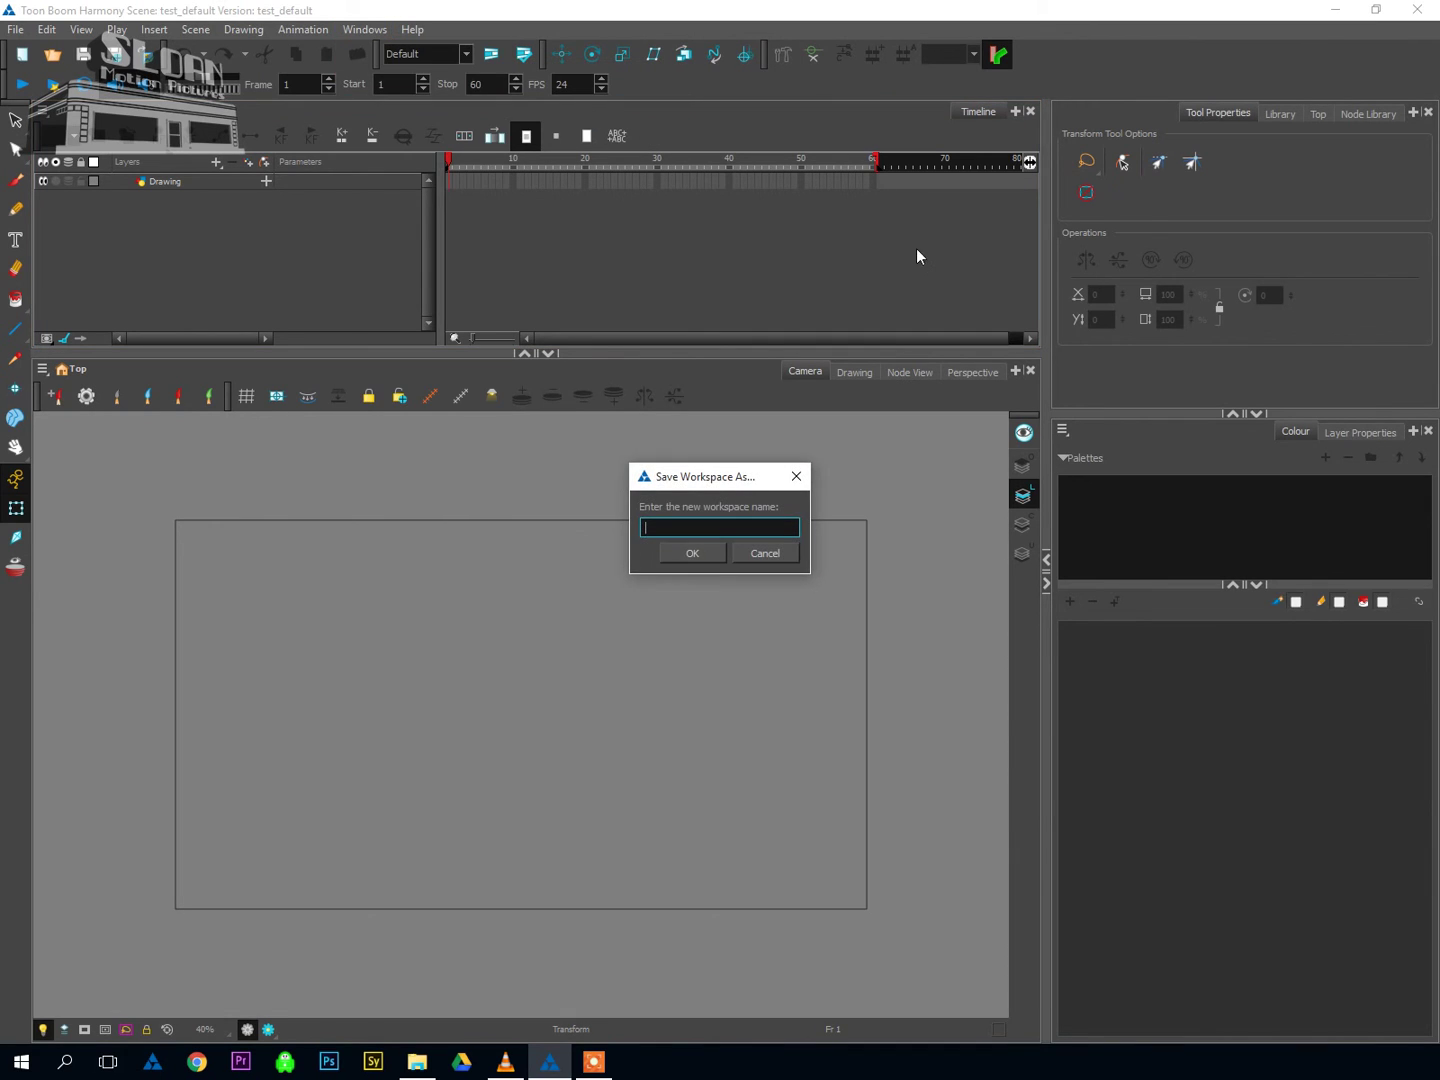
{"action": "left_click_drag", "start_coordinate": [742, 462], "coordinate": [746, 230]}
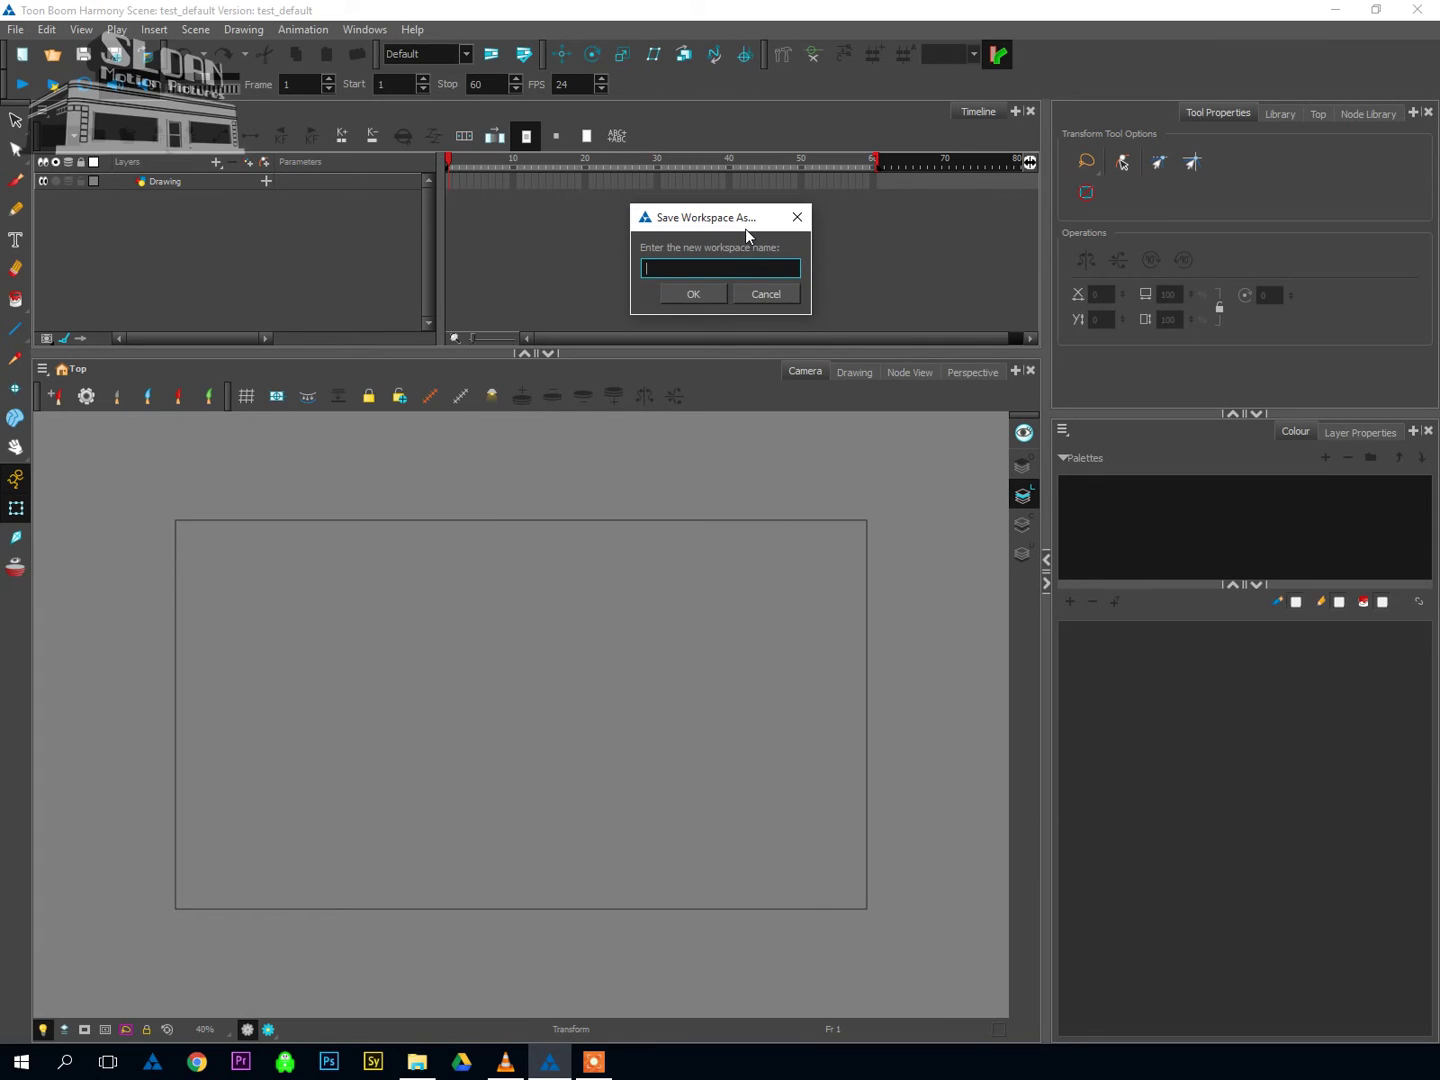
{"action": "type", "text": "Stephen_Tutorial"}
{"action": "left_click", "coordinate": [702, 296]}
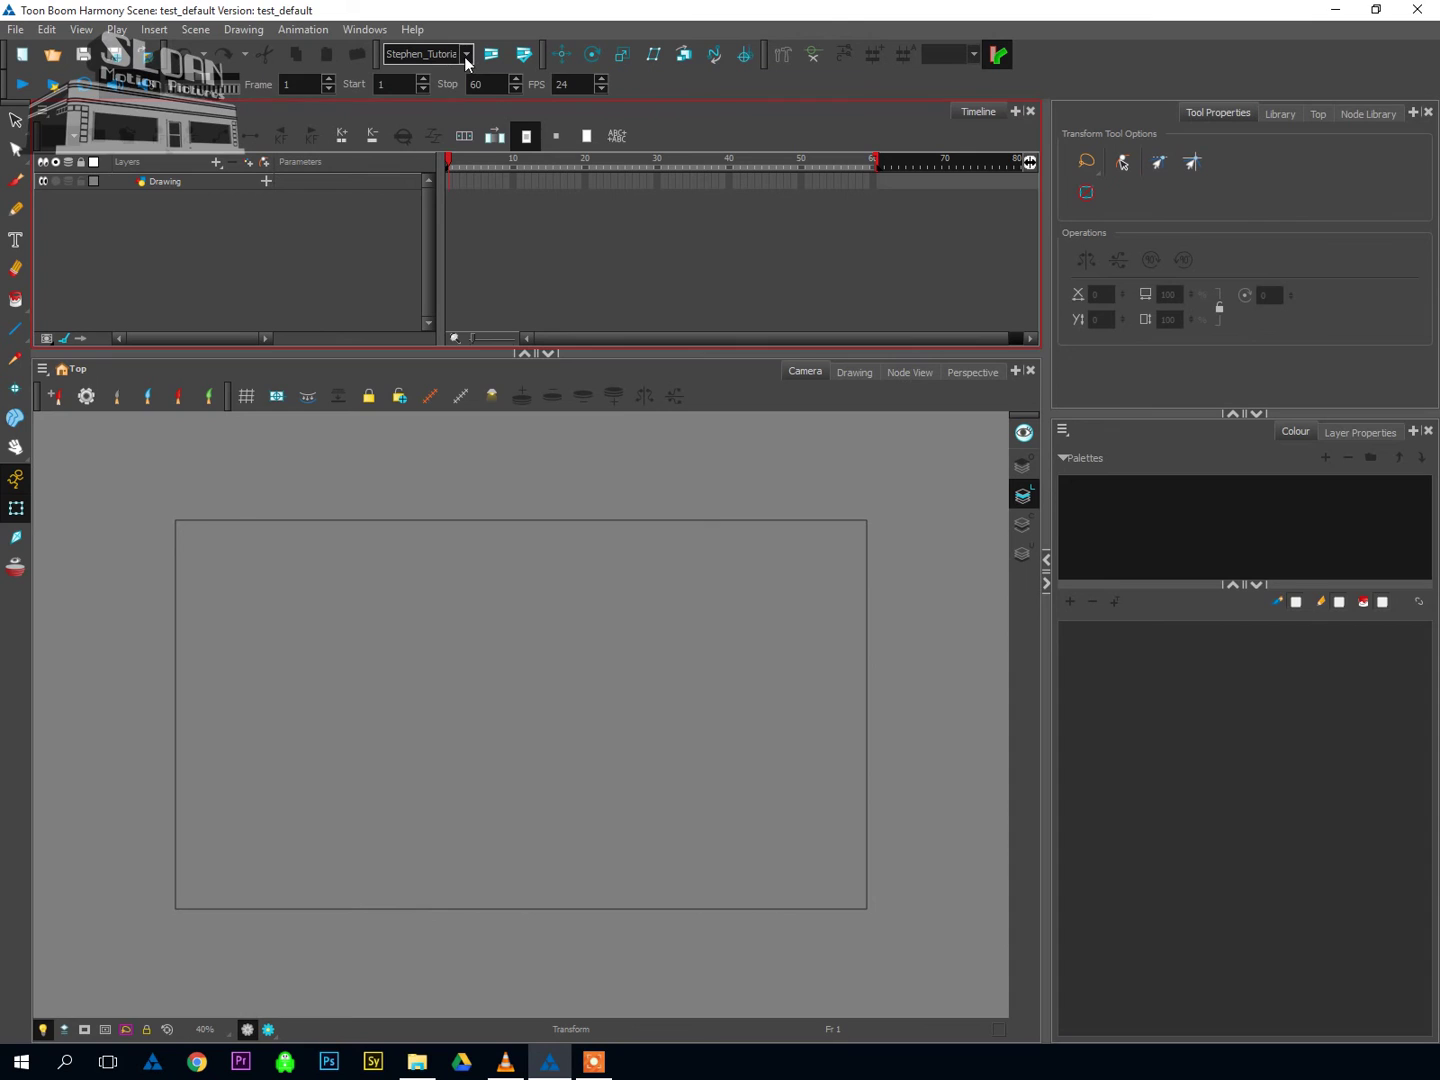
{"action": "left_click", "coordinate": [465, 55]}
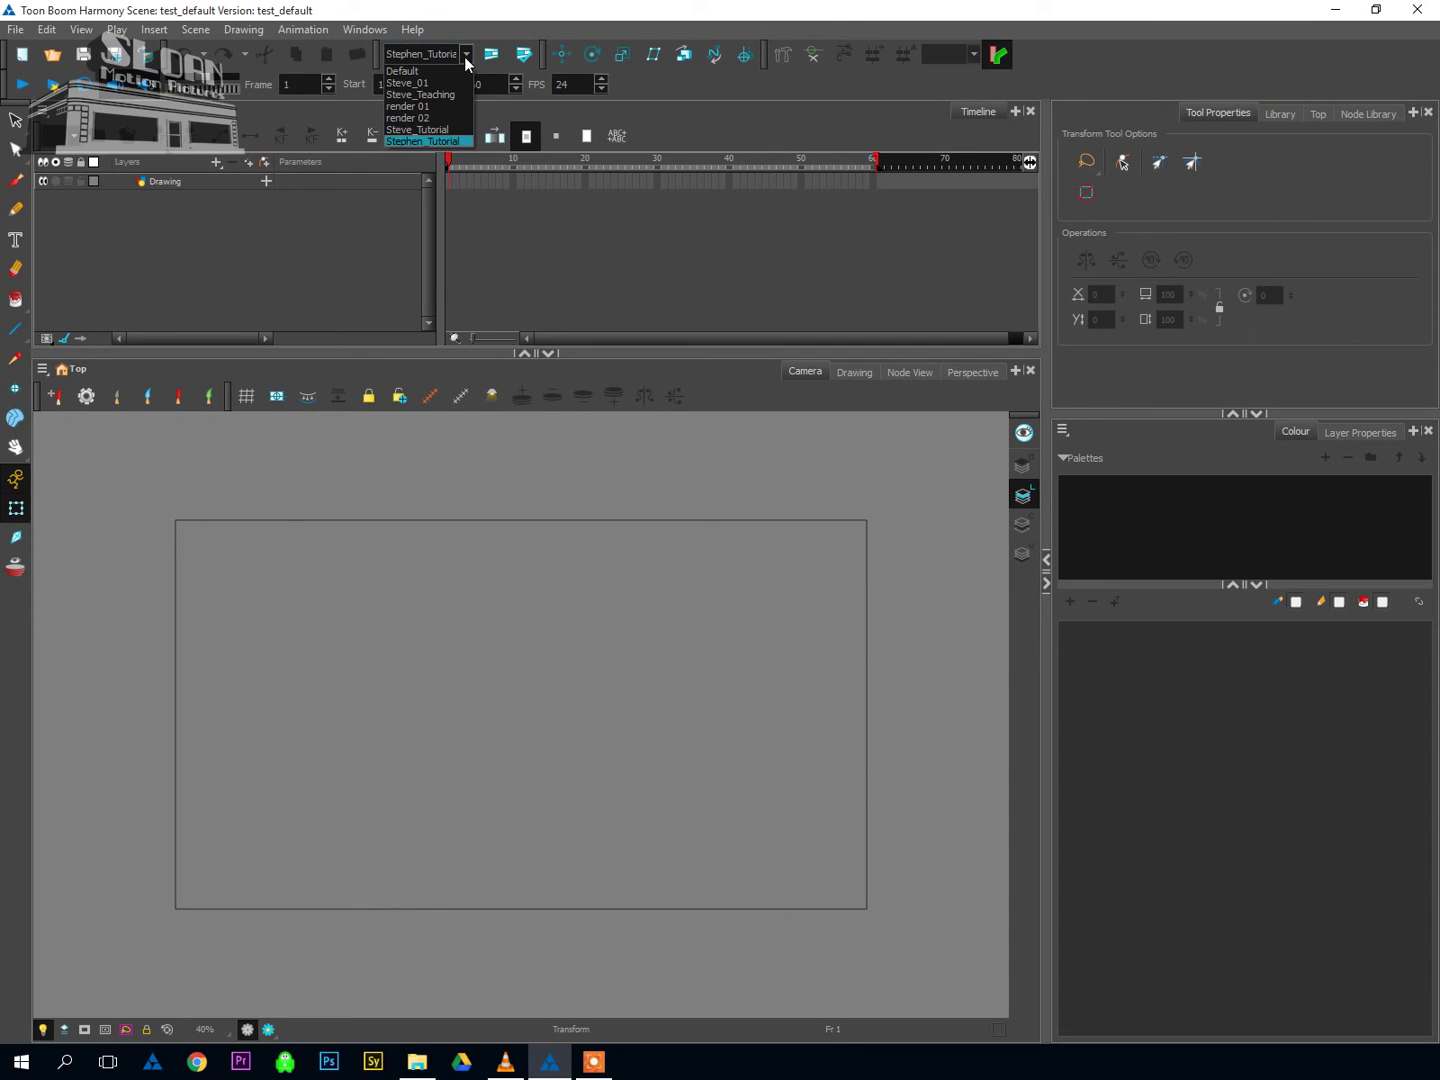
{"action": "left_click", "coordinate": [457, 143]}
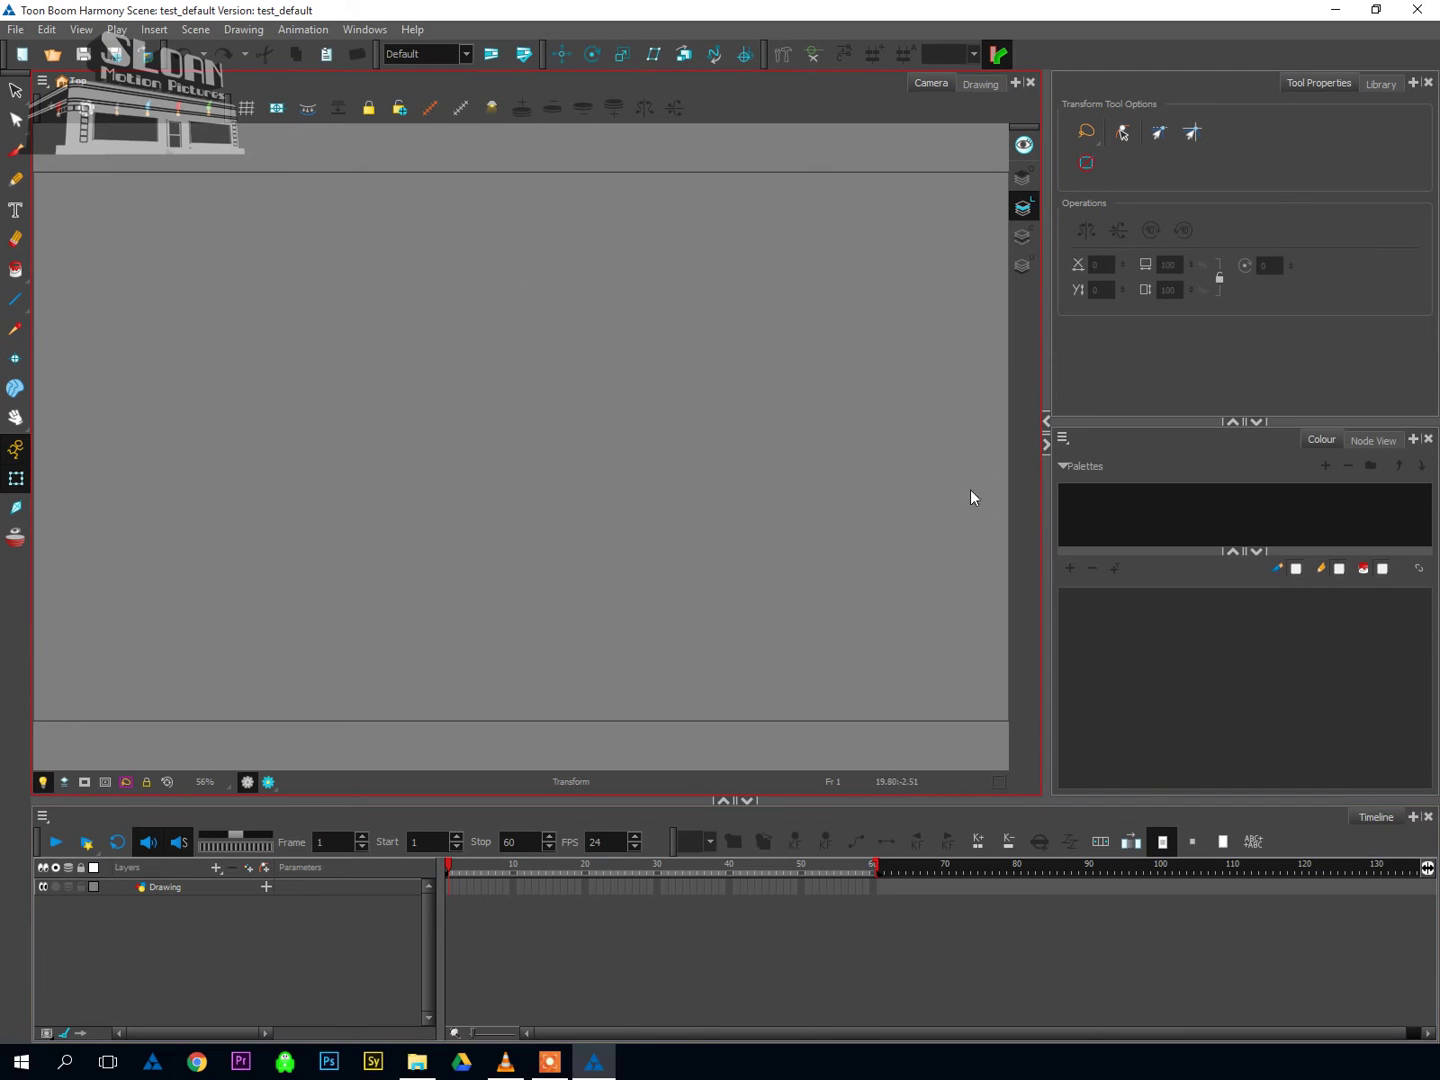
{"action": "left_click", "coordinate": [464, 54]}
{"action": "left_click", "coordinate": [434, 140]}
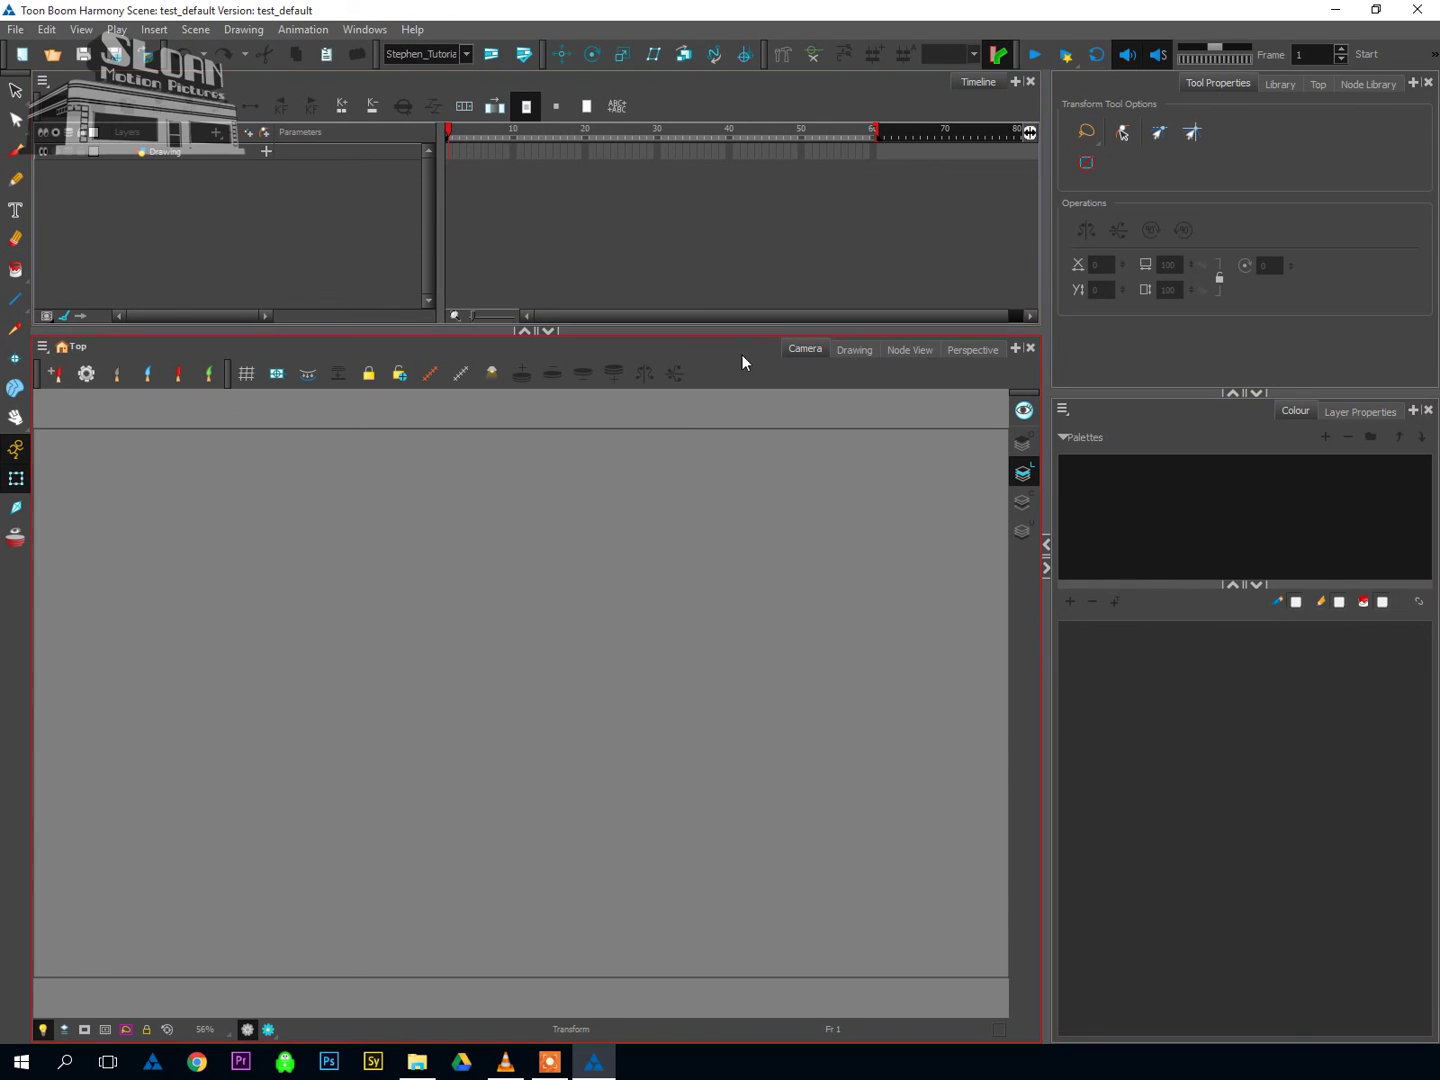
Select the Default workspace from the toolbar's workspace dropdown
{"action": "left_click", "coordinate": [466, 53]}
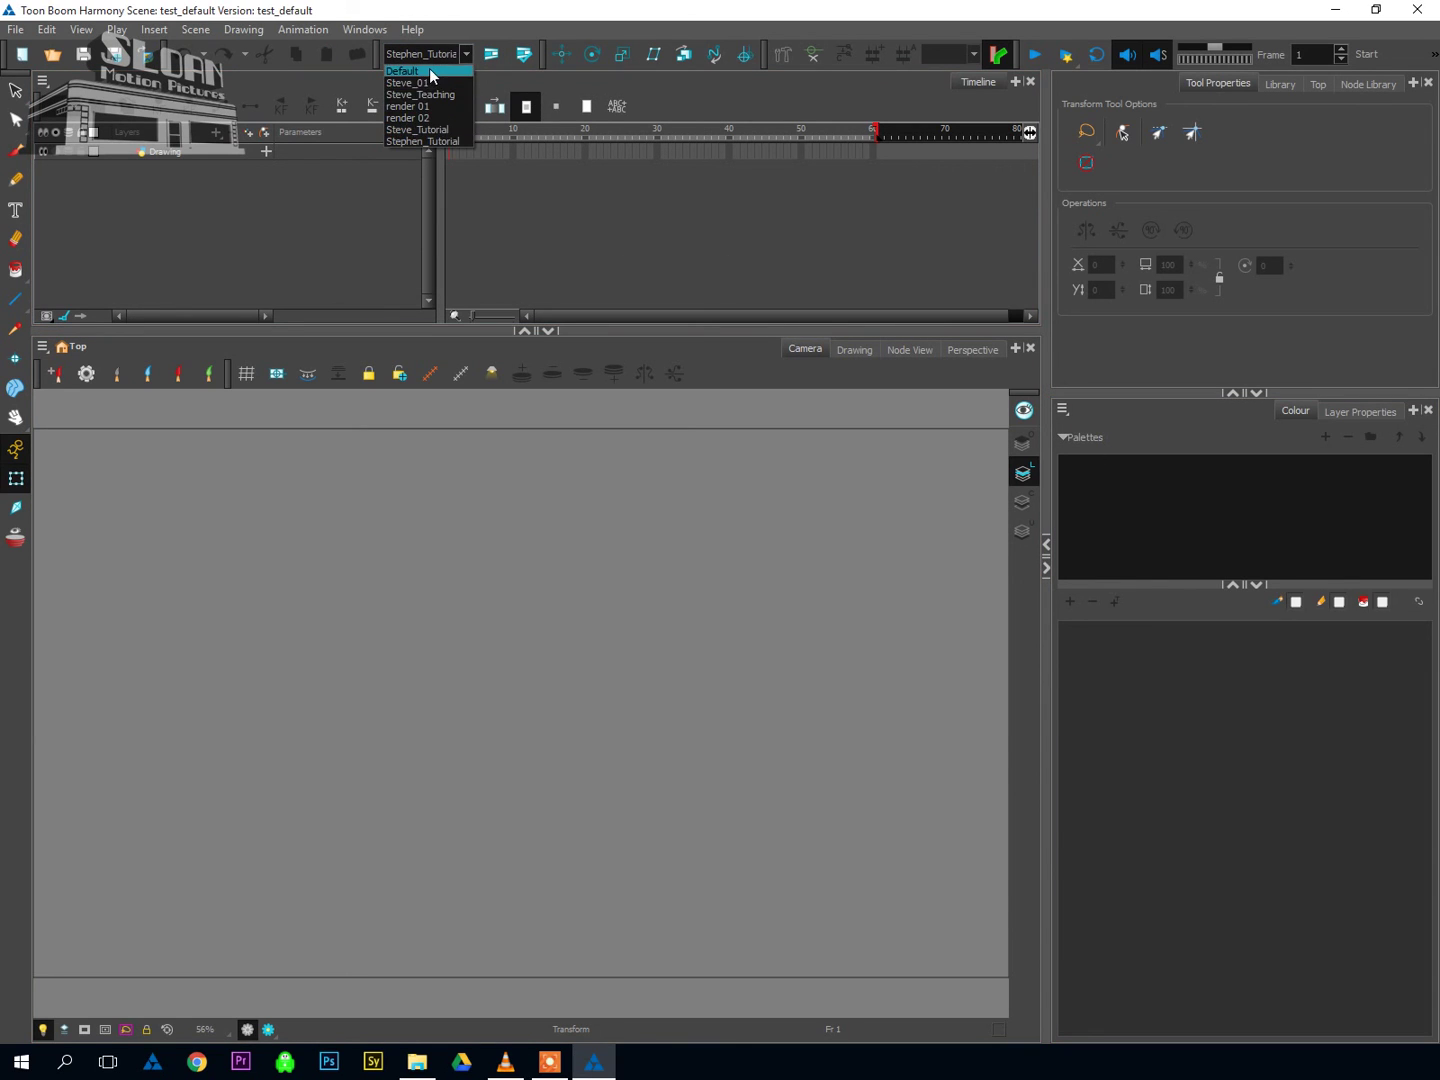
{"action": "left_click", "coordinate": [414, 70]}
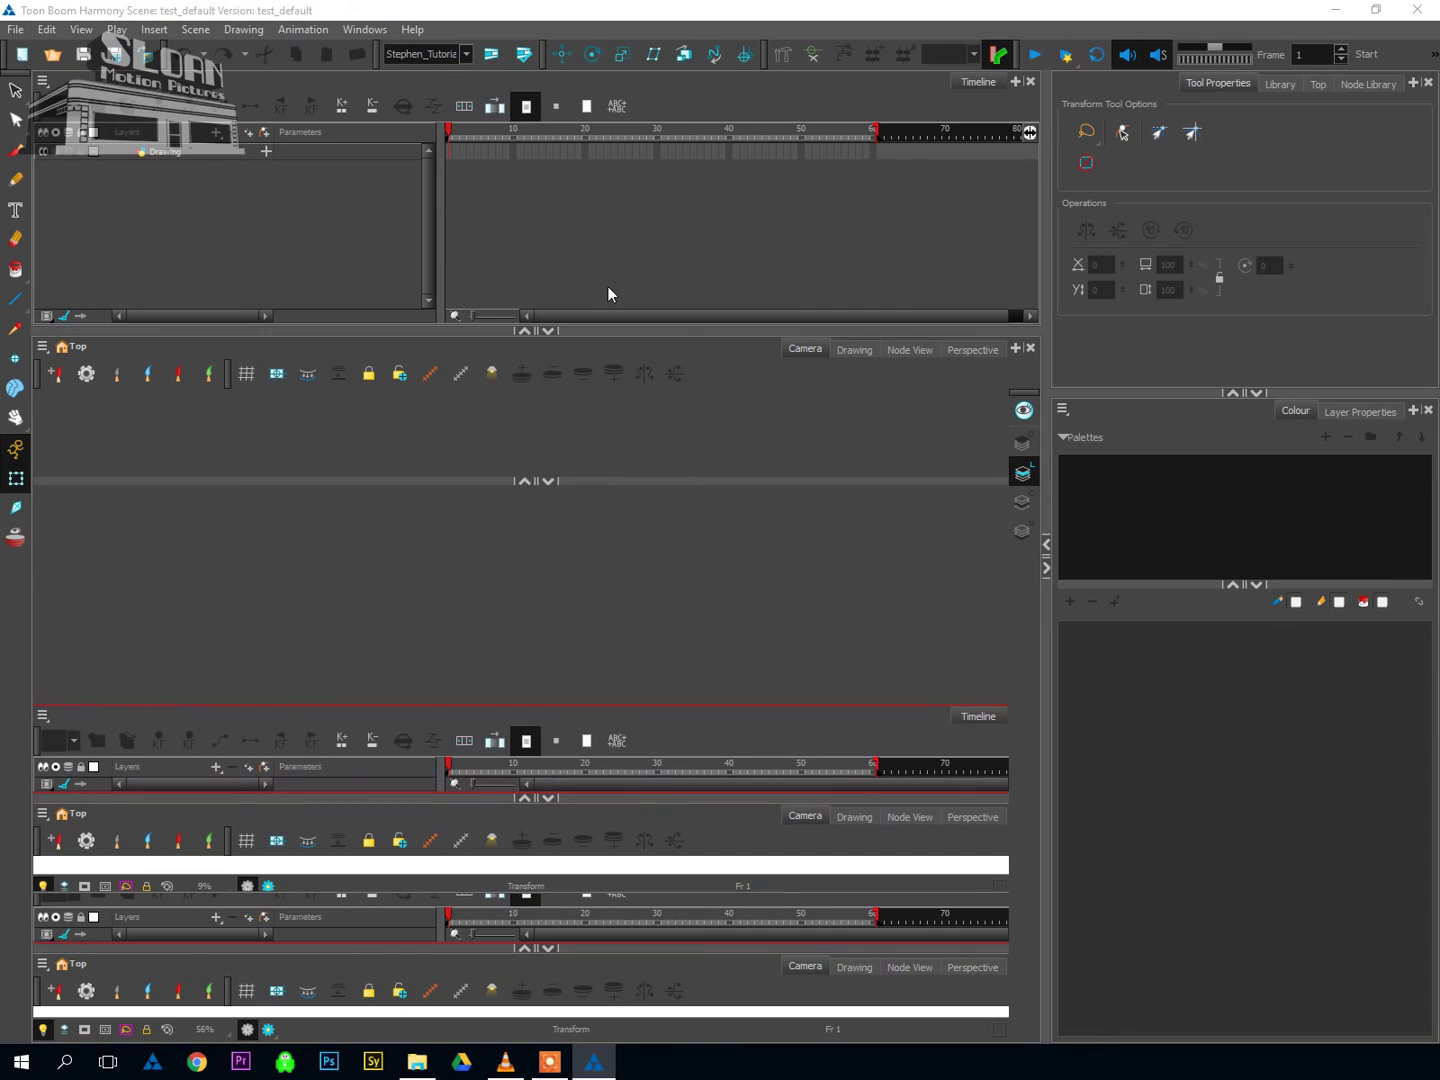